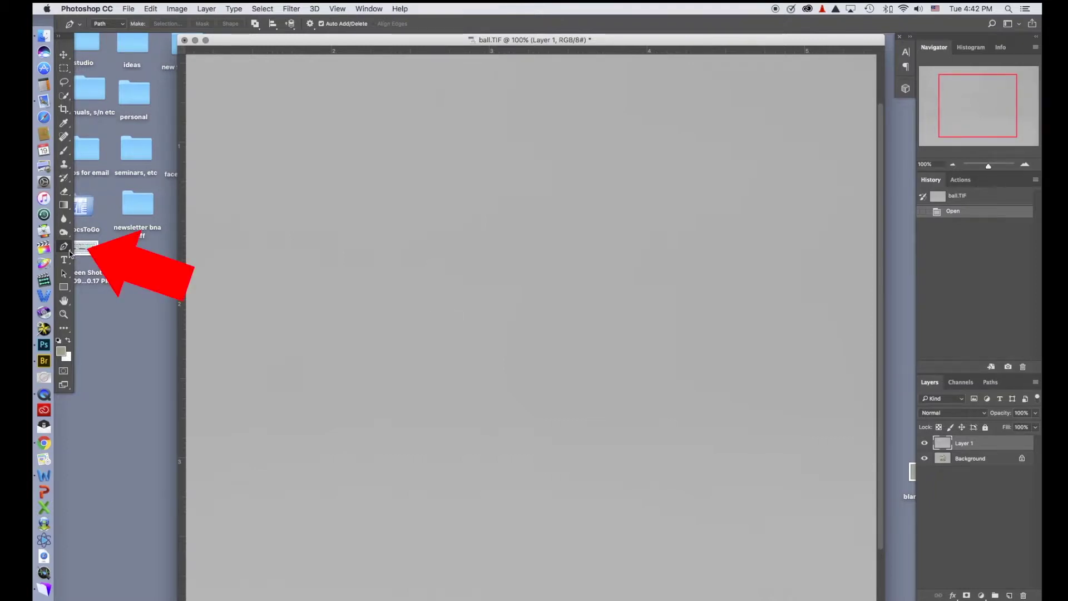
# Draw a closed four-point diamond path with straight segments on Layer 1 using the Pen tool.
pyautogui.click(69, 252)
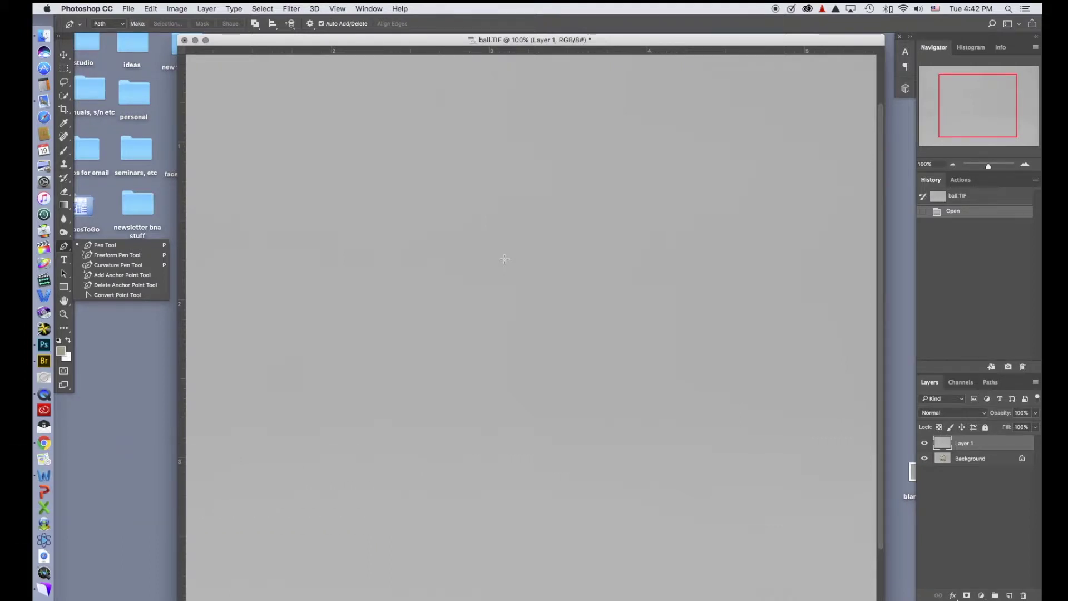
pyautogui.click(514, 235)
pyautogui.click(515, 214)
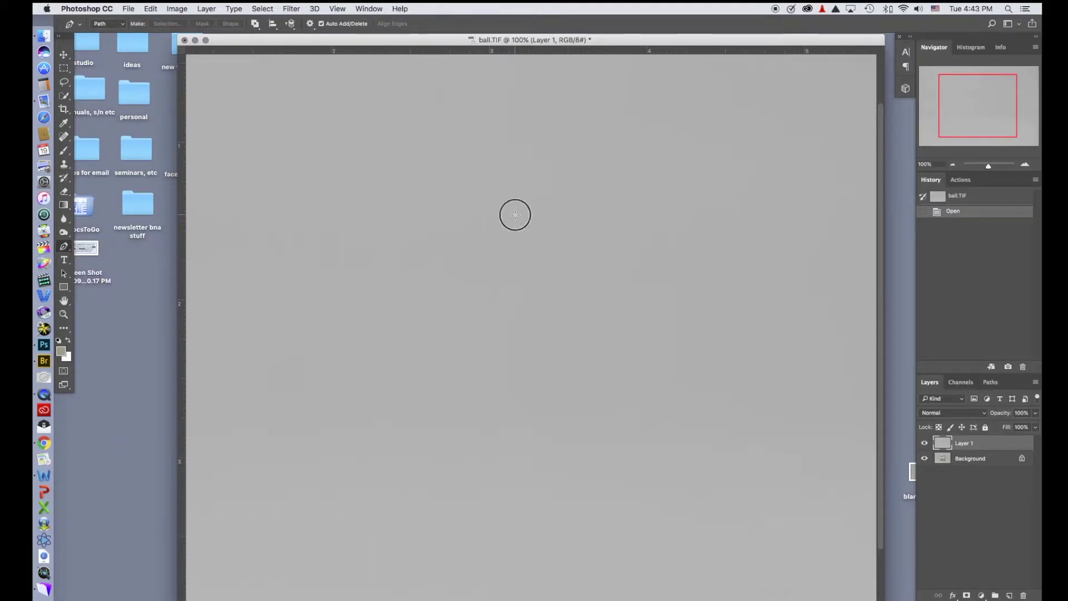
pyautogui.click(637, 326)
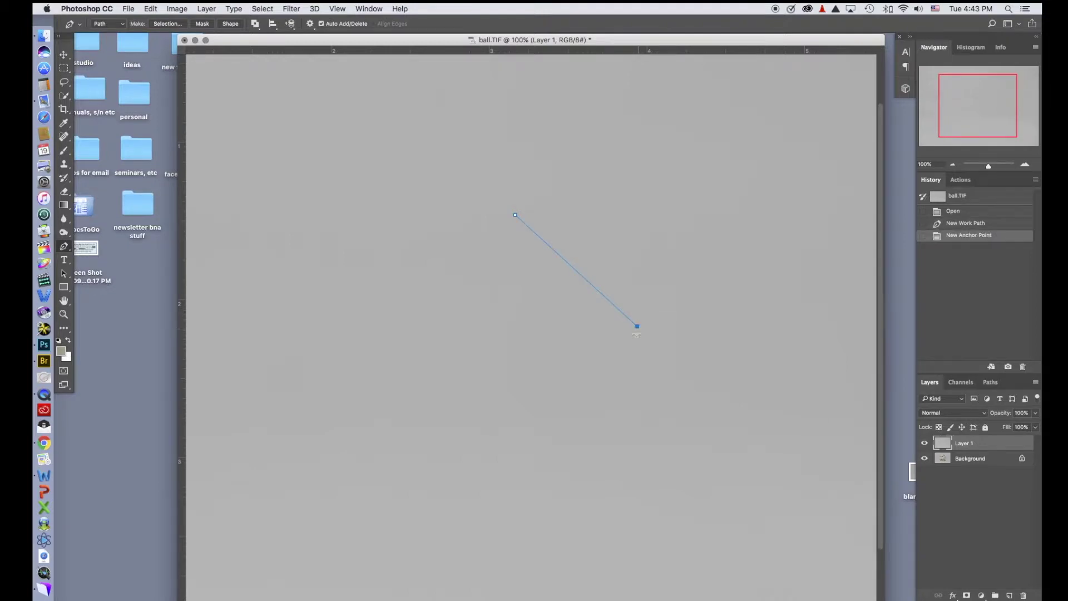
pyautogui.click(529, 417)
pyautogui.click(439, 336)
pyautogui.click(515, 214)
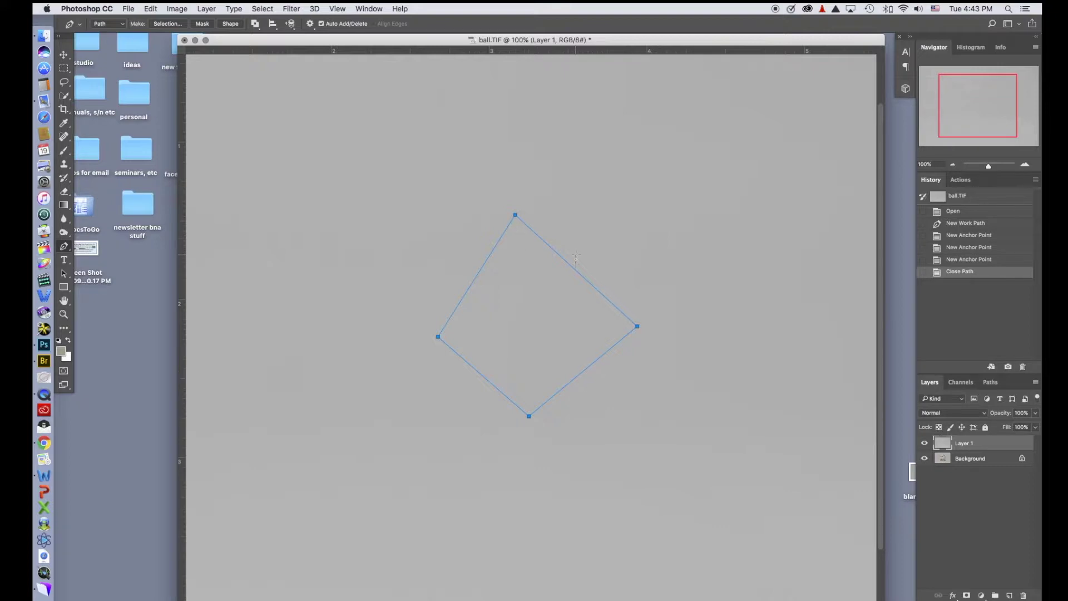
# Reposition the whole diamond path, and shift its top anchor point slightly on its own.
pyautogui.press('super')
pyautogui.moveTo(577, 275); pyautogui.dragTo(544, 280)
pyautogui.moveTo(482, 220); pyautogui.dragTo(531, 235)
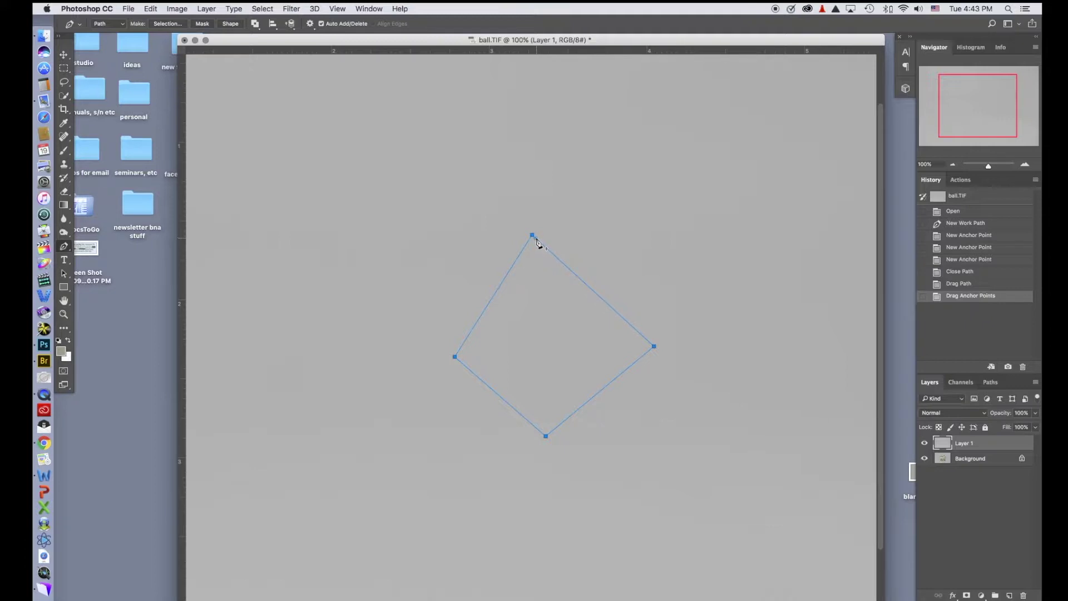
pyautogui.keyDown('super'); pyautogui.click(533, 236); pyautogui.keyUp('super')
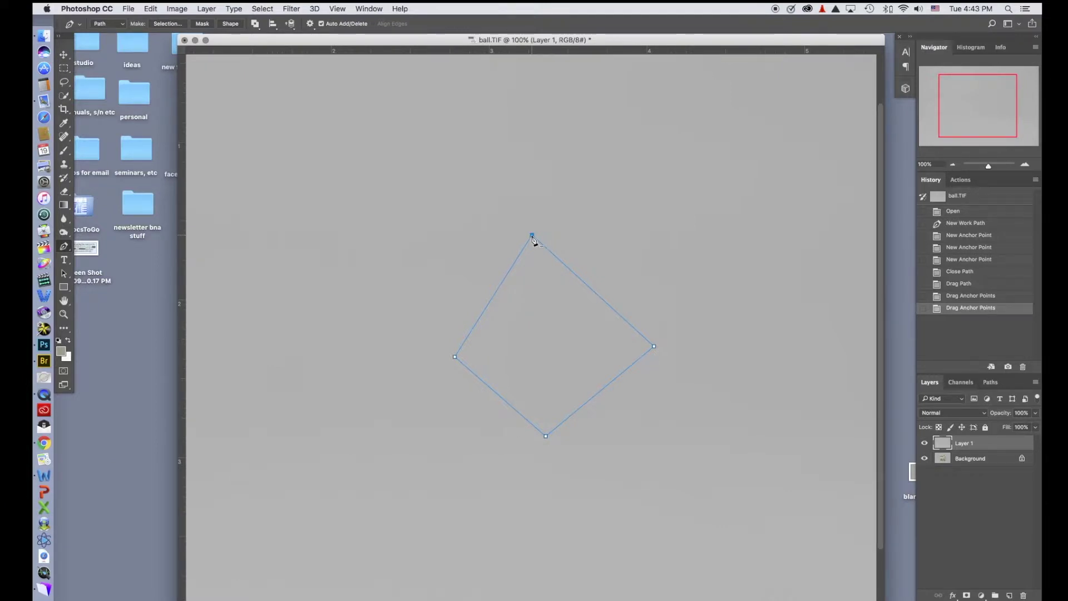
pyautogui.moveTo(532, 235)
pyautogui.mouseDown()
pyautogui.moveTo(633, 232)
pyautogui.moveTo(484, 222)
pyautogui.moveTo(537, 167)
pyautogui.moveTo(544, 249)
pyautogui.moveTo(536, 239)
pyautogui.mouseUp()
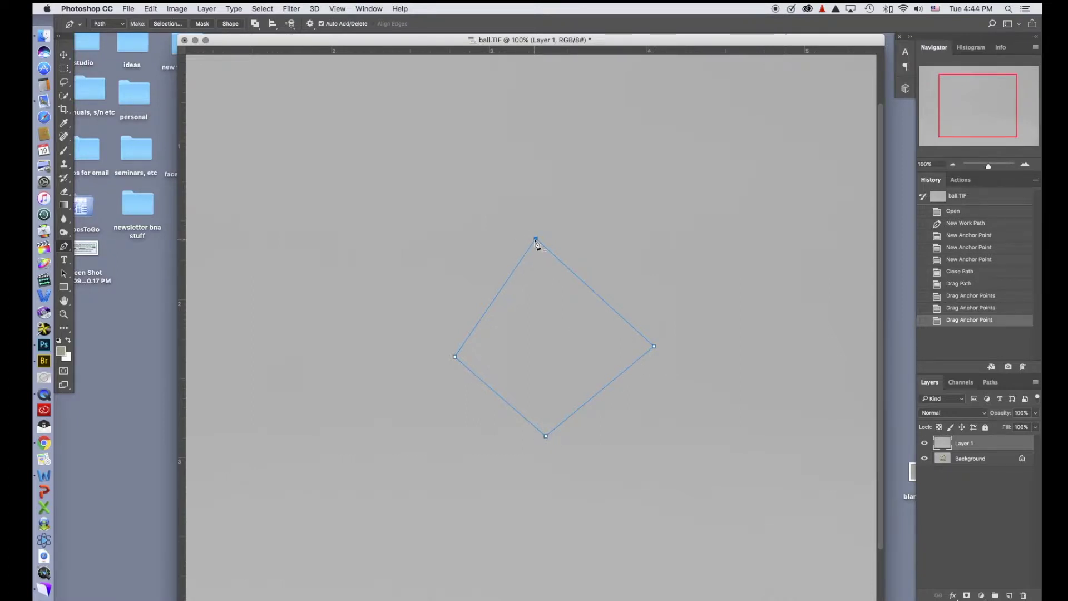
# Convert the path's top and right corner points into smooth points, pulling out direction handles to curve the adjoining segments.
pyautogui.press('alt')
pyautogui.keyDown('alt'); pyautogui.click(536, 240); pyautogui.keyUp('alt')
pyautogui.moveTo(536, 239); pyautogui.dragTo(617, 234)
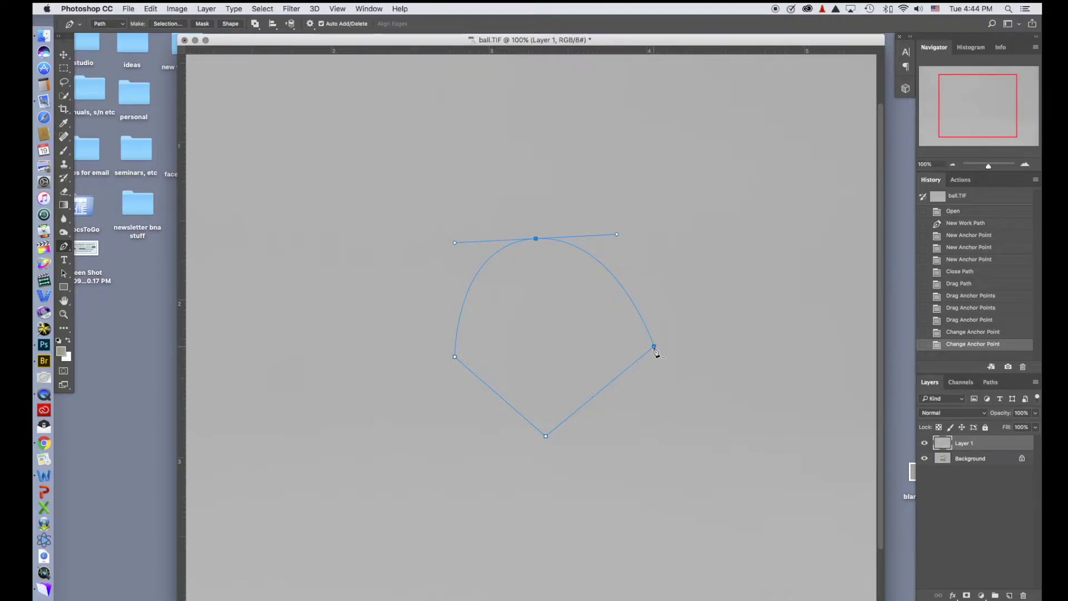
pyautogui.moveTo(653, 346); pyautogui.dragTo(655, 398)
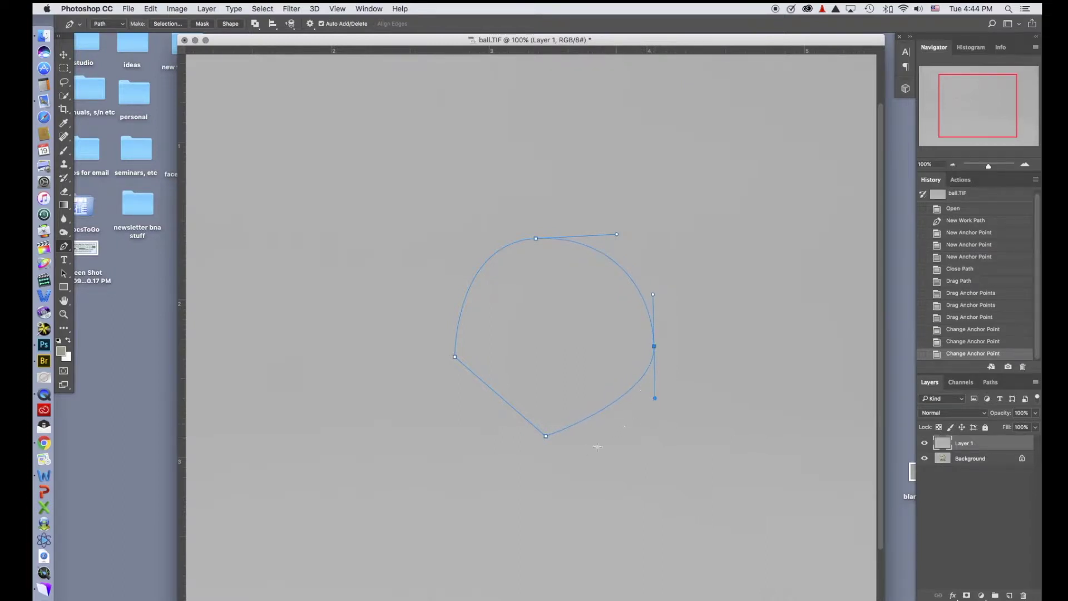
pyautogui.click(546, 437)
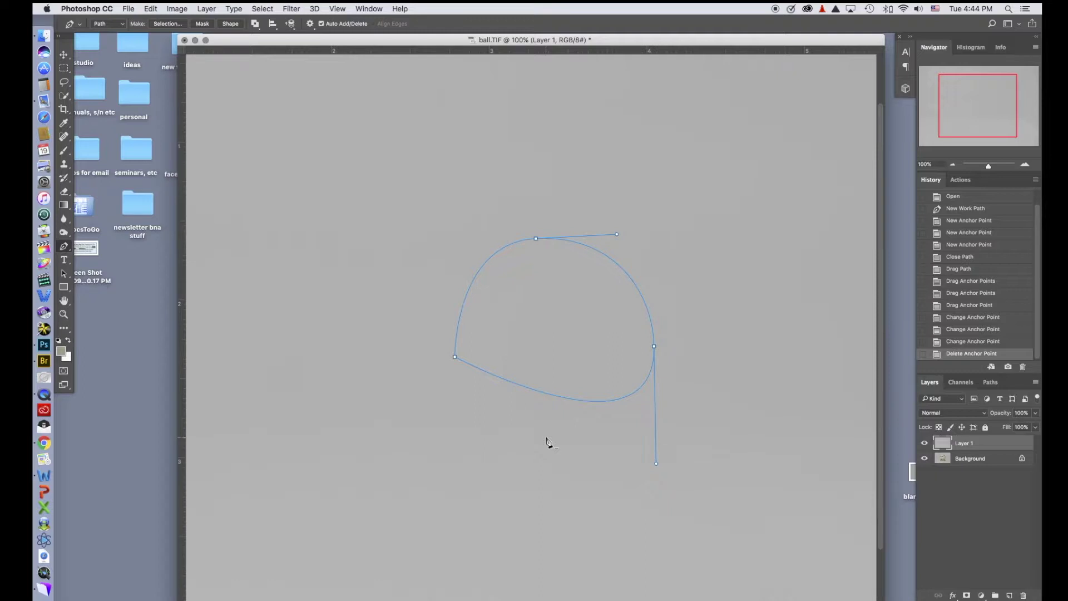
pyautogui.press('super+z')
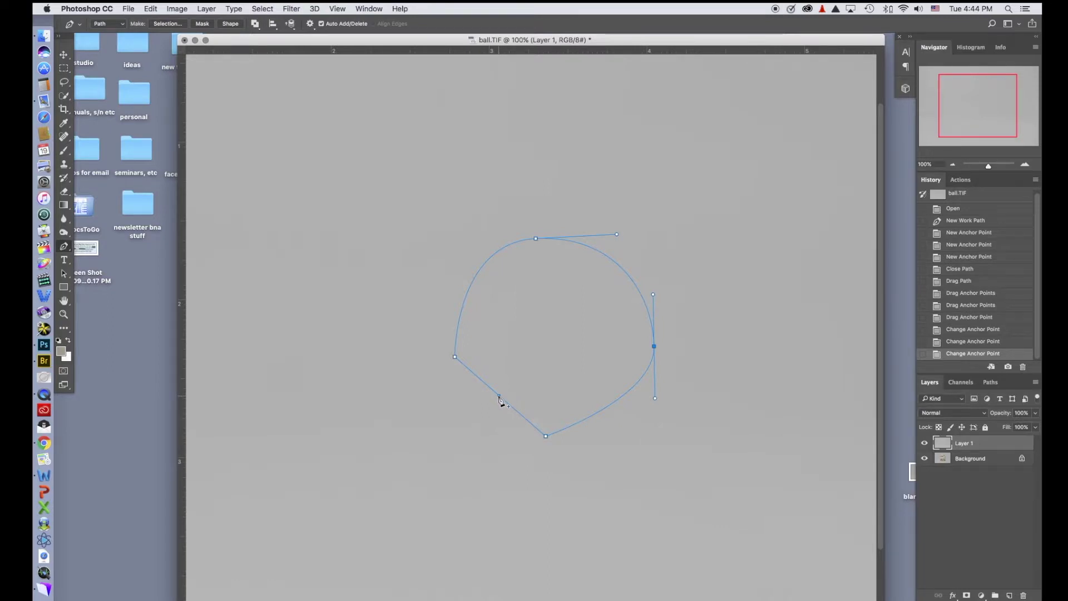
pyautogui.press('super+z')
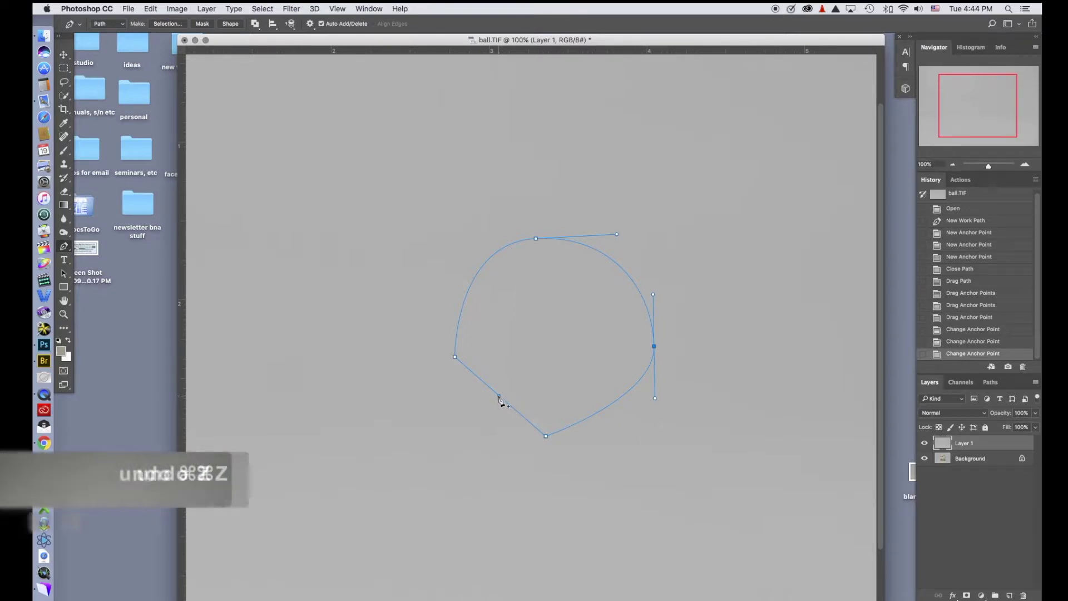
# Move the path's bottom anchor point slightly right, and convert the bottom and left corners into smooth curves.
pyautogui.moveTo(545, 436); pyautogui.dragTo(560, 437)
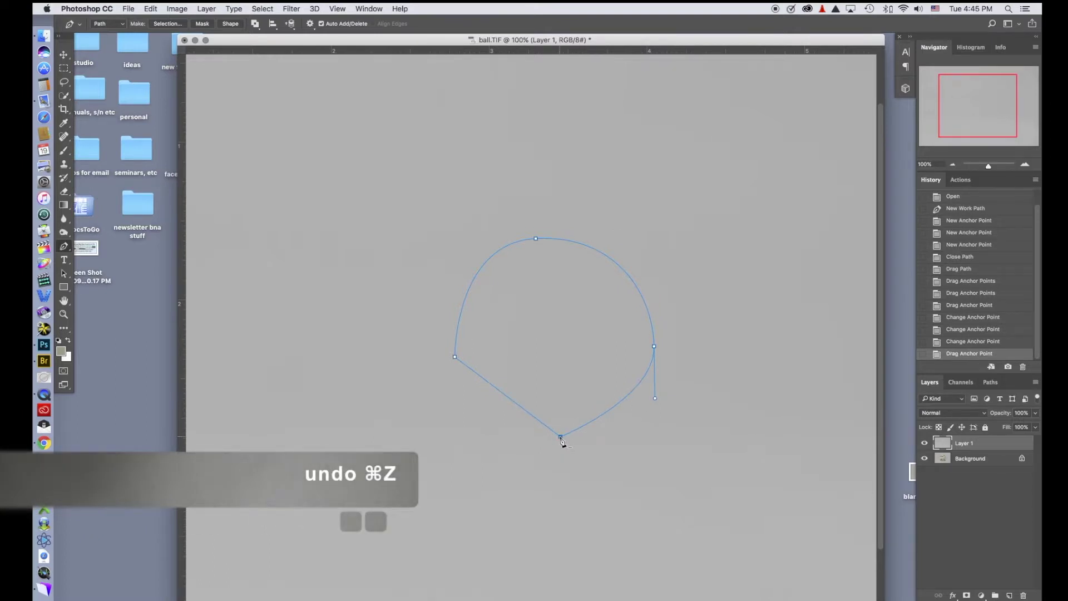
pyautogui.moveTo(560, 437); pyautogui.dragTo(484, 435)
pyautogui.moveTo(455, 356); pyautogui.dragTo(452, 307)
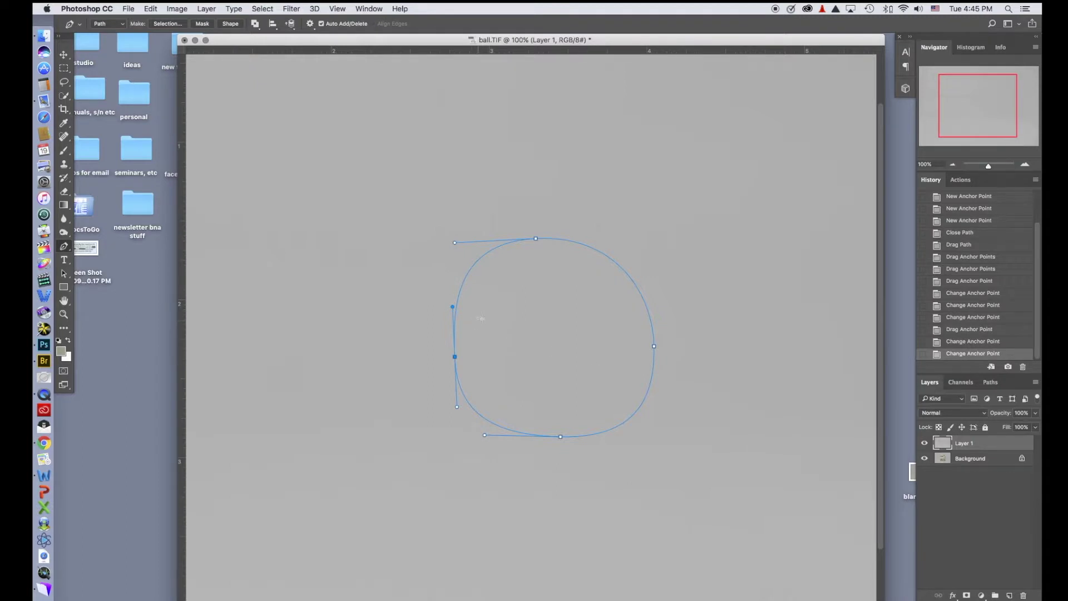
# Add an anchor point on the path's upper-right curve, and delete it after adjusting its direction handle.
pyautogui.click(620, 267)
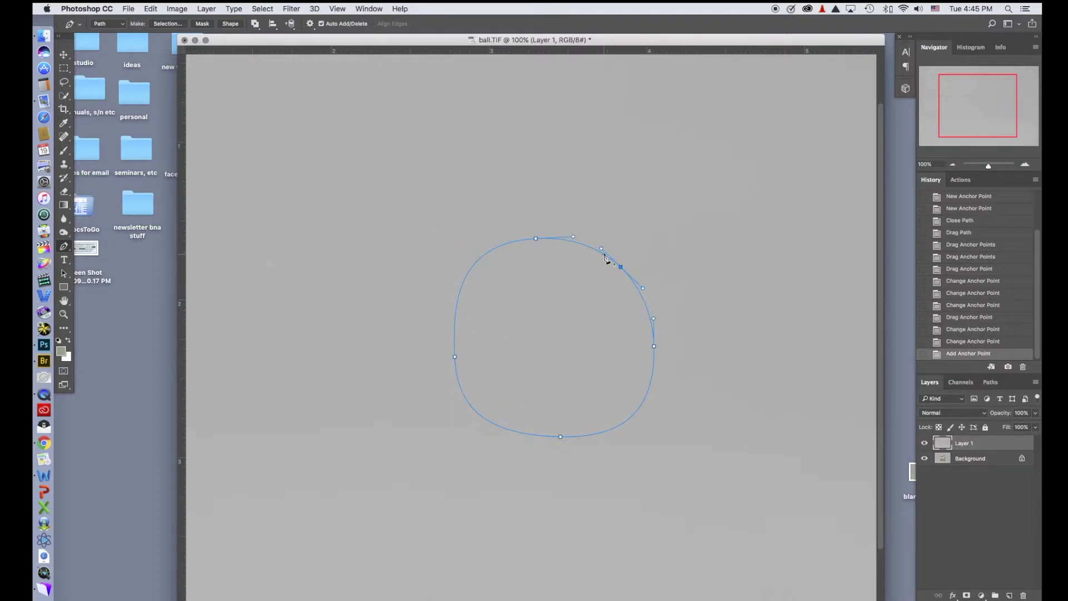
pyautogui.keyDown('super'); pyautogui.click(601, 249); pyautogui.keyUp('super')
pyautogui.moveTo(601, 248)
pyautogui.mouseDown()
pyautogui.moveTo(619, 281)
pyautogui.moveTo(648, 273)
pyautogui.moveTo(637, 293)
pyautogui.moveTo(596, 274)
pyautogui.moveTo(608, 238)
pyautogui.moveTo(602, 251)
pyautogui.mouseUp()
pyautogui.click(620, 267)
# Adjust the direction handles of the path's right and bottom anchor points to refine the curves, moving the right point's upper handle independently.
pyautogui.hscroll(1, 611, 273)
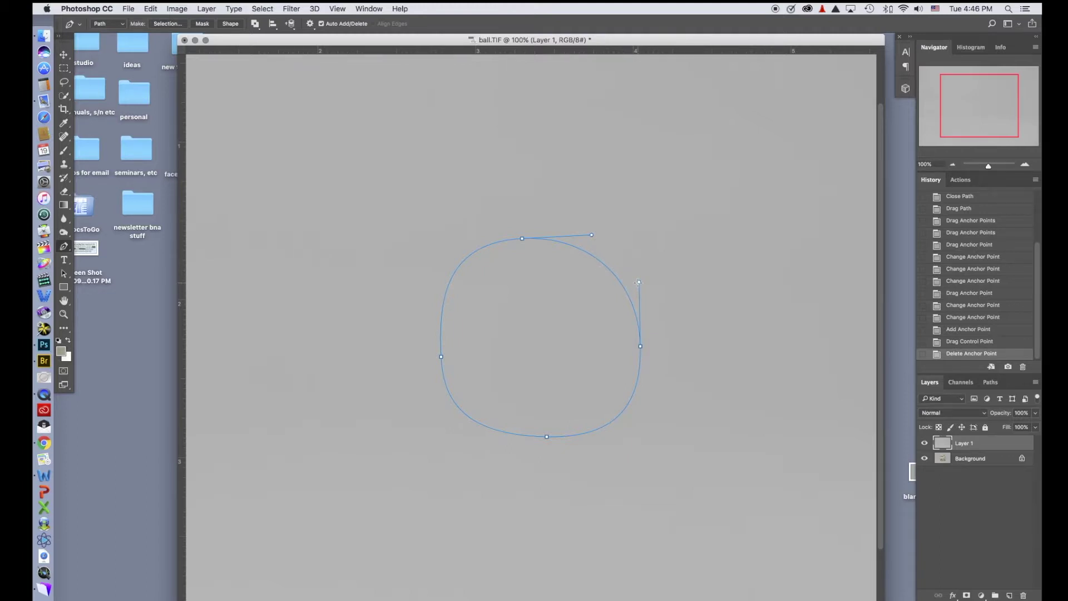
pyautogui.moveTo(639, 283)
pyautogui.mouseDown()
pyautogui.moveTo(608, 291)
pyautogui.moveTo(665, 267)
pyautogui.moveTo(687, 271)
pyautogui.moveTo(627, 276)
pyautogui.moveTo(610, 291)
pyautogui.moveTo(734, 284)
pyautogui.moveTo(654, 276)
pyautogui.moveTo(686, 169)
pyautogui.moveTo(732, 79)
pyautogui.moveTo(641, 315)
pyautogui.moveTo(638, 276)
pyautogui.mouseUp()
pyautogui.press('alt')
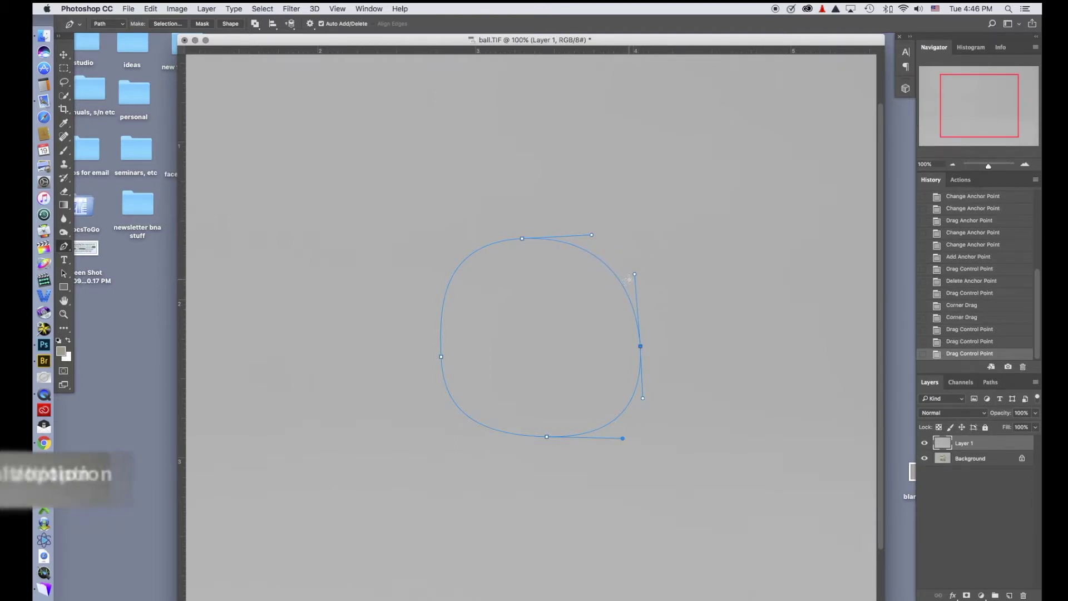
pyautogui.moveTo(634, 275)
pyautogui.mouseDown()
pyautogui.moveTo(682, 273)
pyautogui.moveTo(637, 275)
pyautogui.mouseUp()
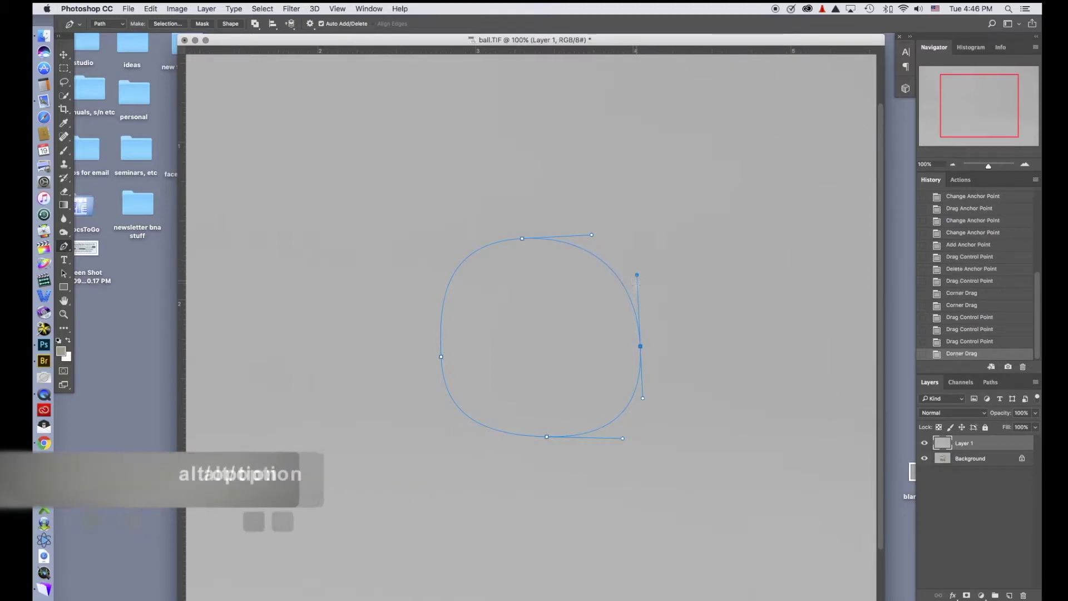
pyautogui.moveTo(623, 440)
pyautogui.mouseDown()
pyautogui.moveTo(622, 451)
pyautogui.moveTo(625, 419)
pyautogui.moveTo(623, 434)
pyautogui.mouseUp()
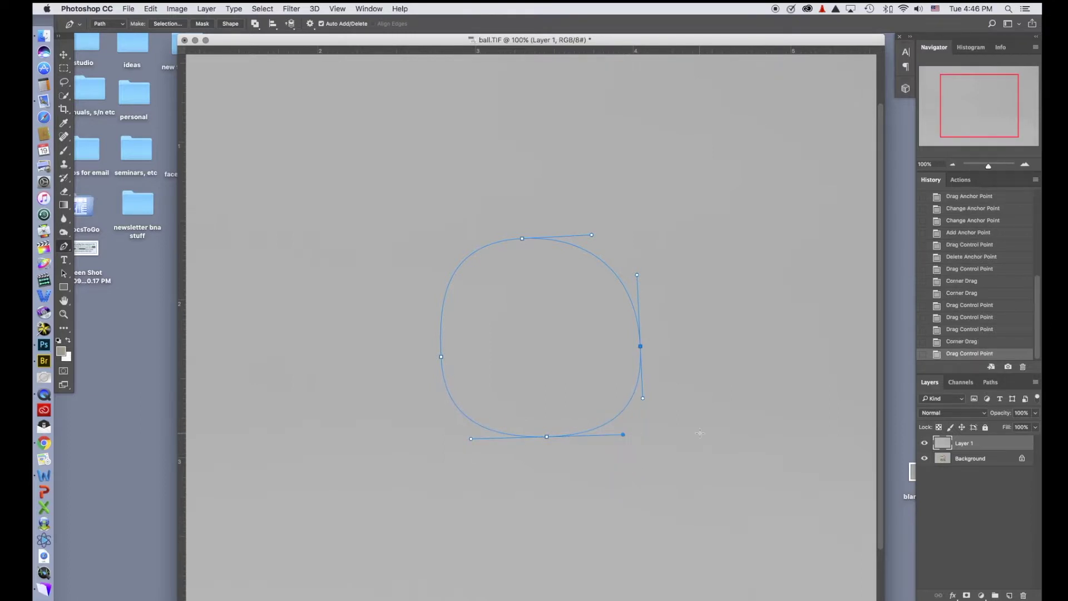
# Save the work path as Path 1, and delete the practice outline it contains.
pyautogui.click(990, 382)
pyautogui.click(1035, 382)
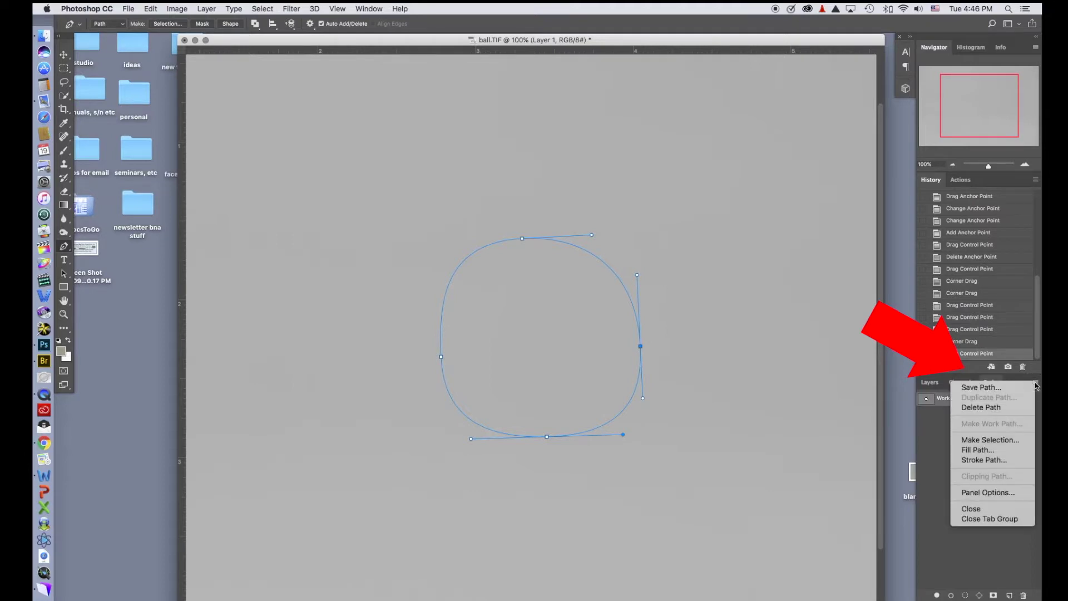
pyautogui.click(996, 390)
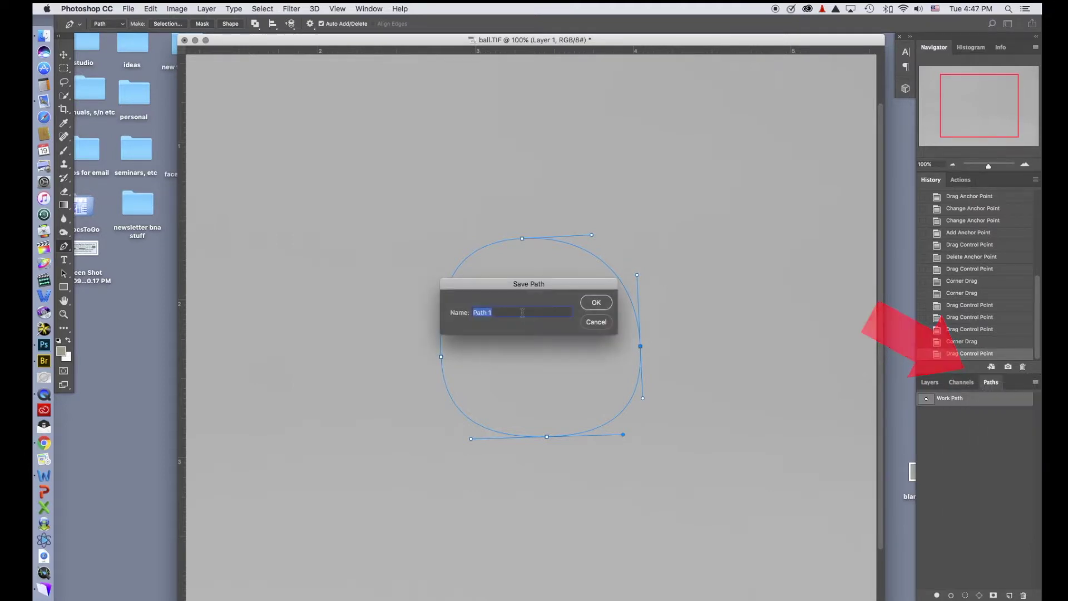
pyautogui.click(595, 303)
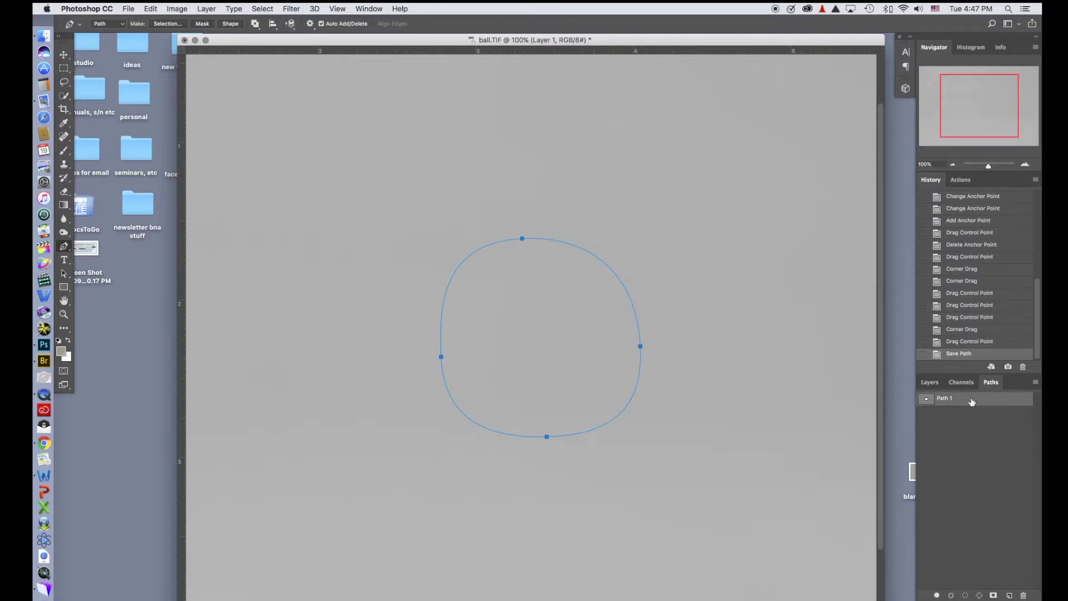
pyautogui.press('BackSpace')
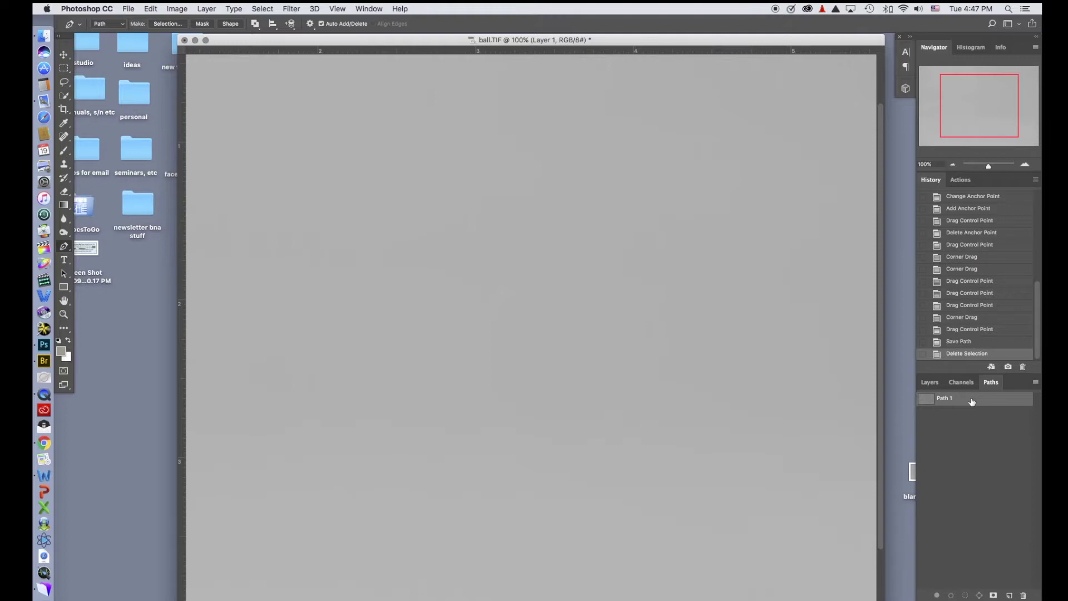
# Hide Layer 1 and make the Background layer with the baseball active.
pyautogui.click(929, 383)
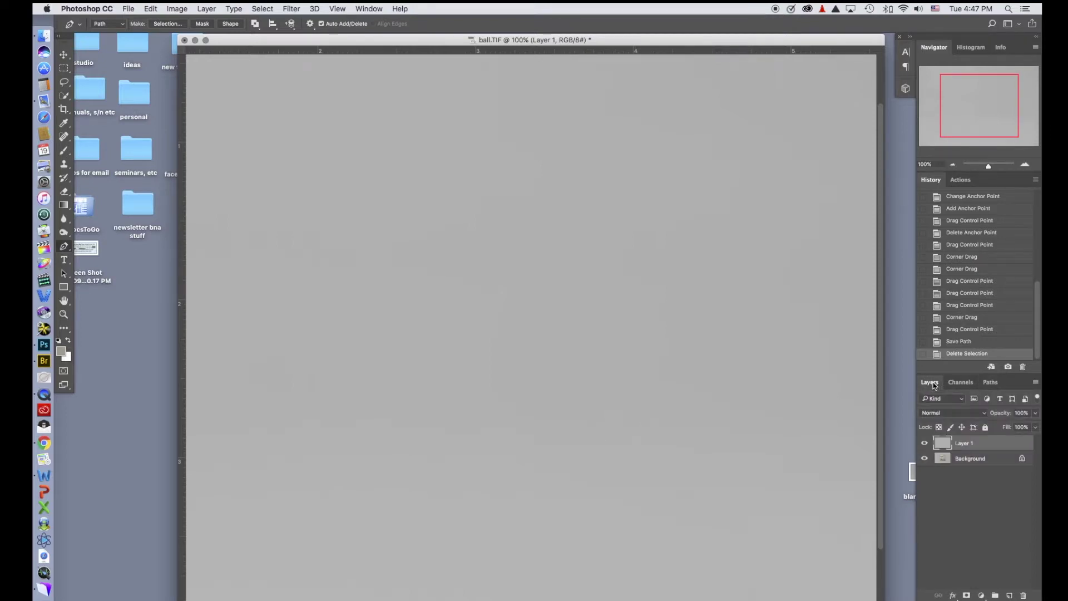
pyautogui.click(925, 443)
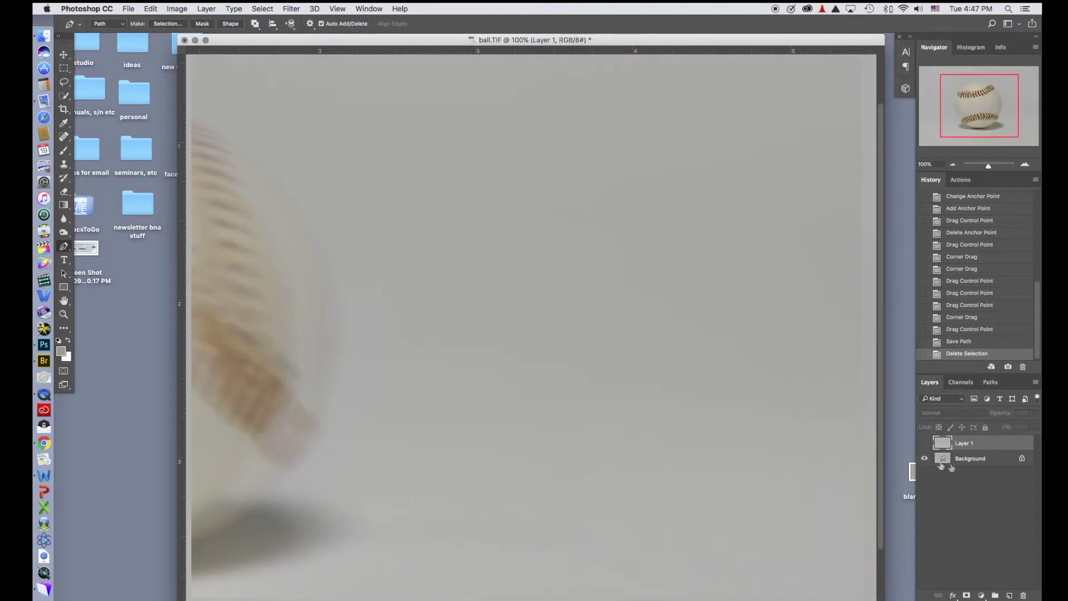
pyautogui.click(976, 461)
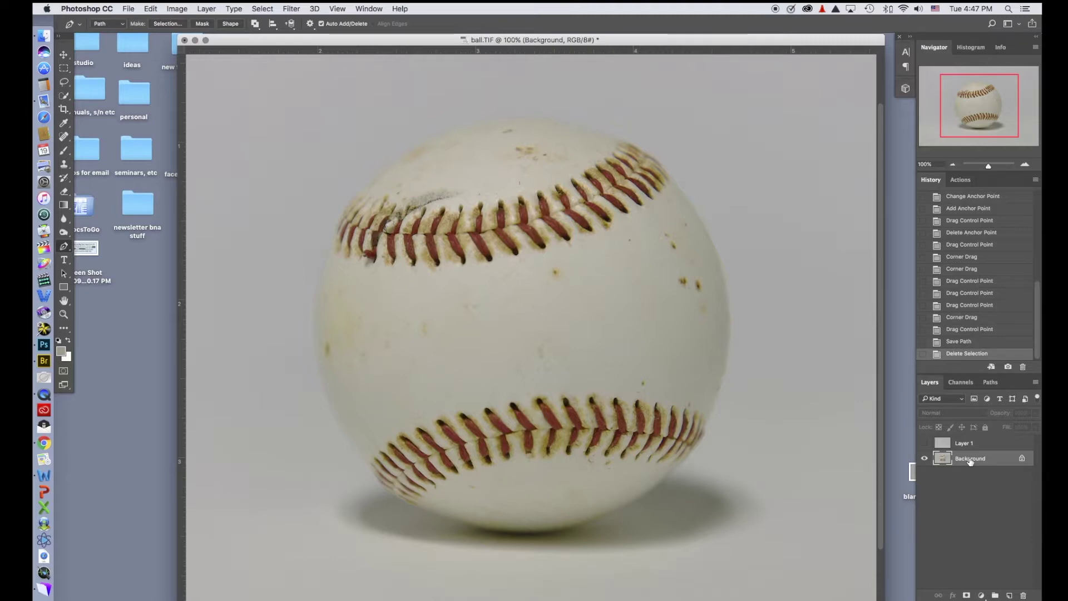
pyautogui.click(464, 121)
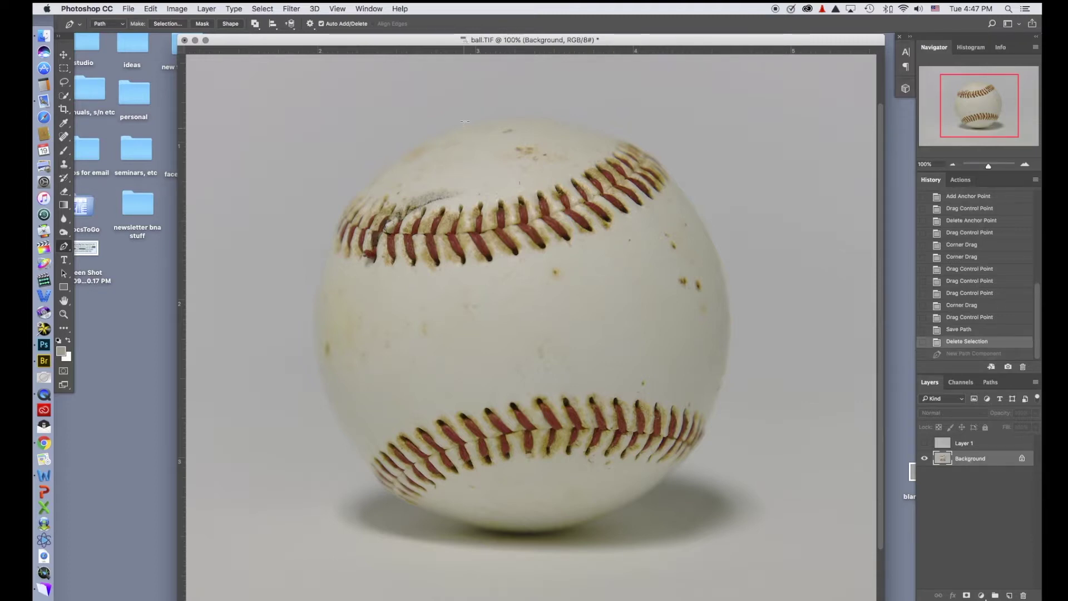
pyautogui.click(507, 119)
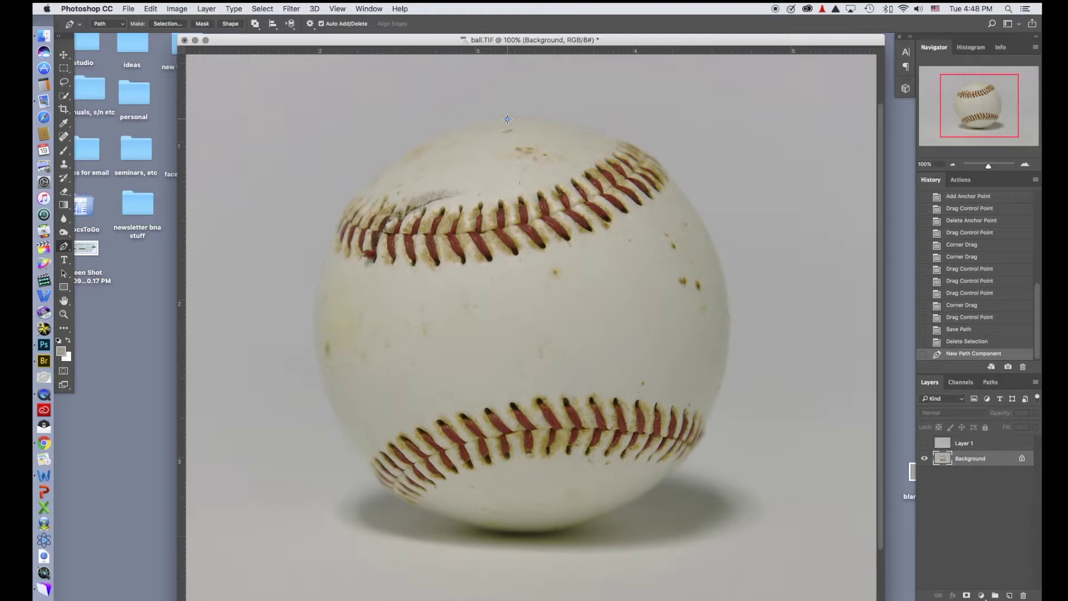
pyautogui.moveTo(508, 119); pyautogui.dragTo(577, 117)
pyautogui.click(729, 302)
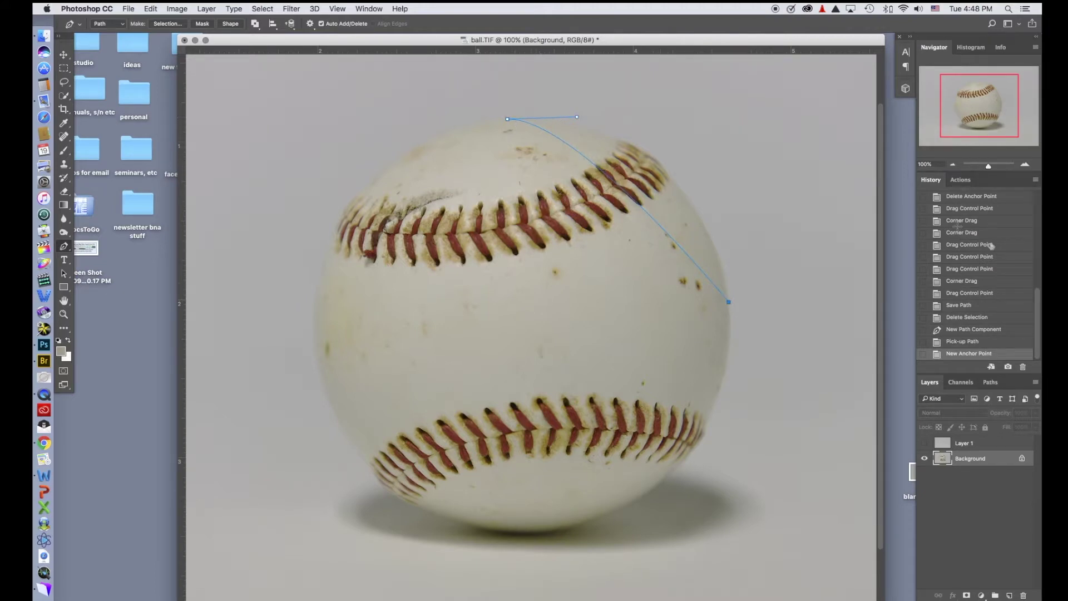
pyautogui.click(968, 317)
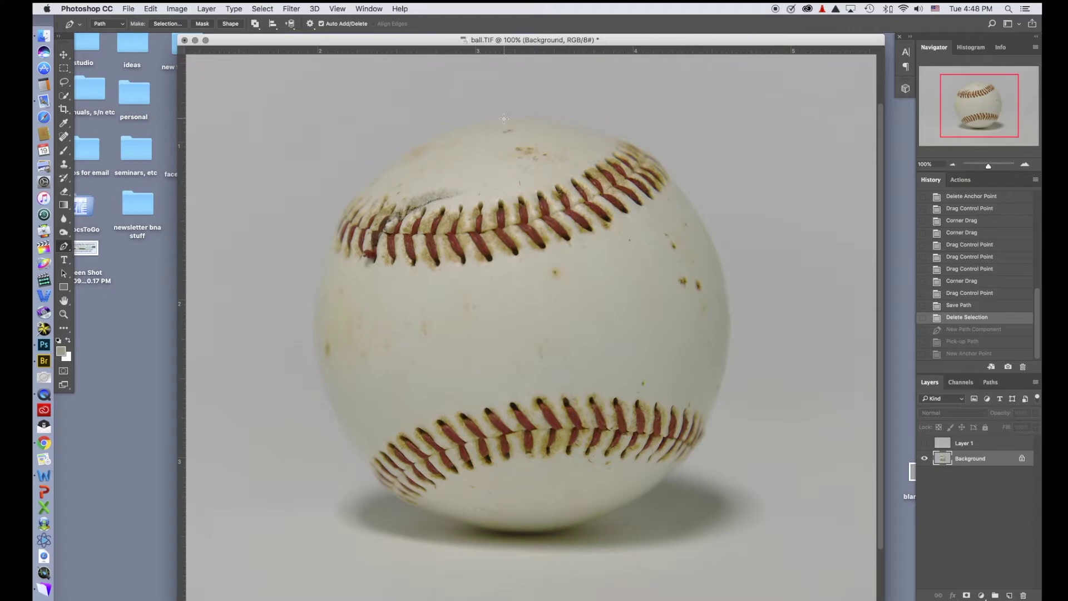
# Trace the baseball with a closed curved path using smooth anchor points at its top, right, bottom and left edges.
pyautogui.moveTo(507, 118); pyautogui.dragTo(589, 118)
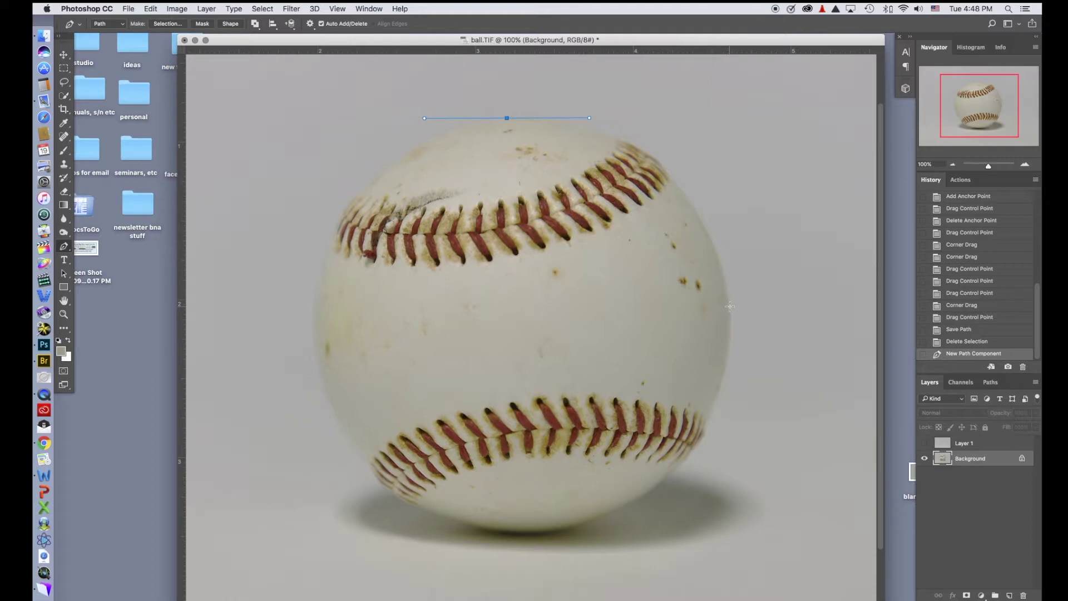
pyautogui.moveTo(730, 309); pyautogui.dragTo(728, 420)
pyautogui.moveTo(537, 530); pyautogui.dragTo(402, 519)
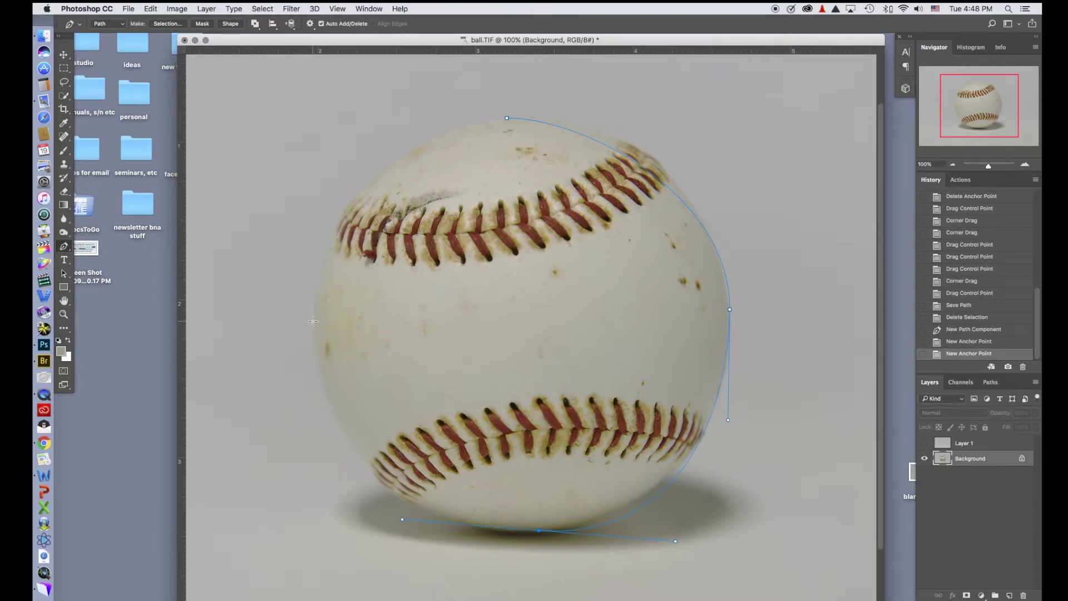
pyautogui.moveTo(316, 323); pyautogui.dragTo(316, 210)
pyautogui.click(507, 119)
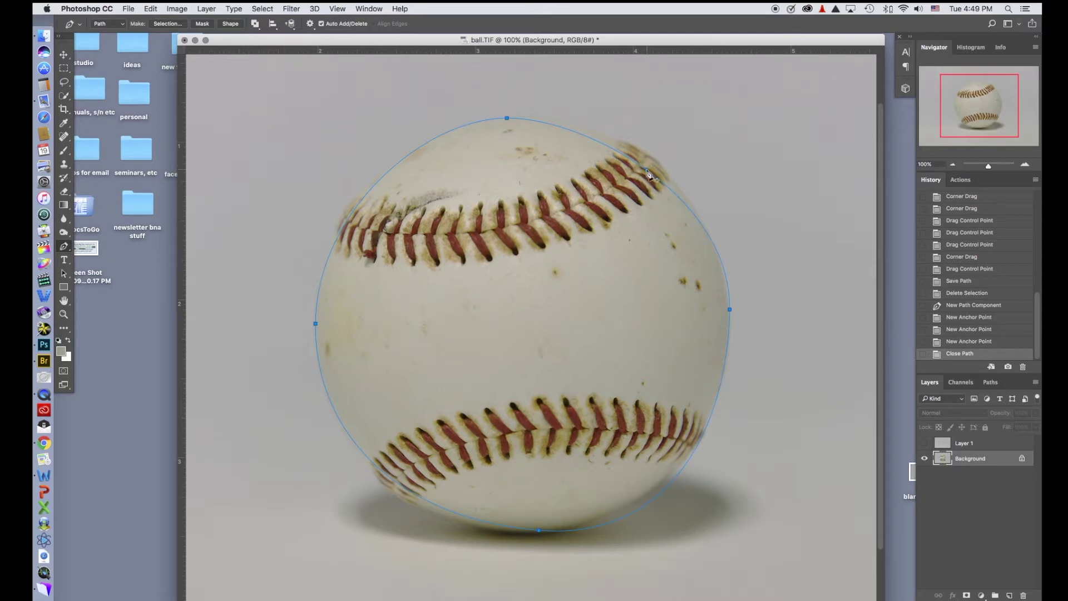
# Lengthen both direction handles of the path's top anchor point so the curve follows the baseball's upper edge.
pyautogui.press('super')
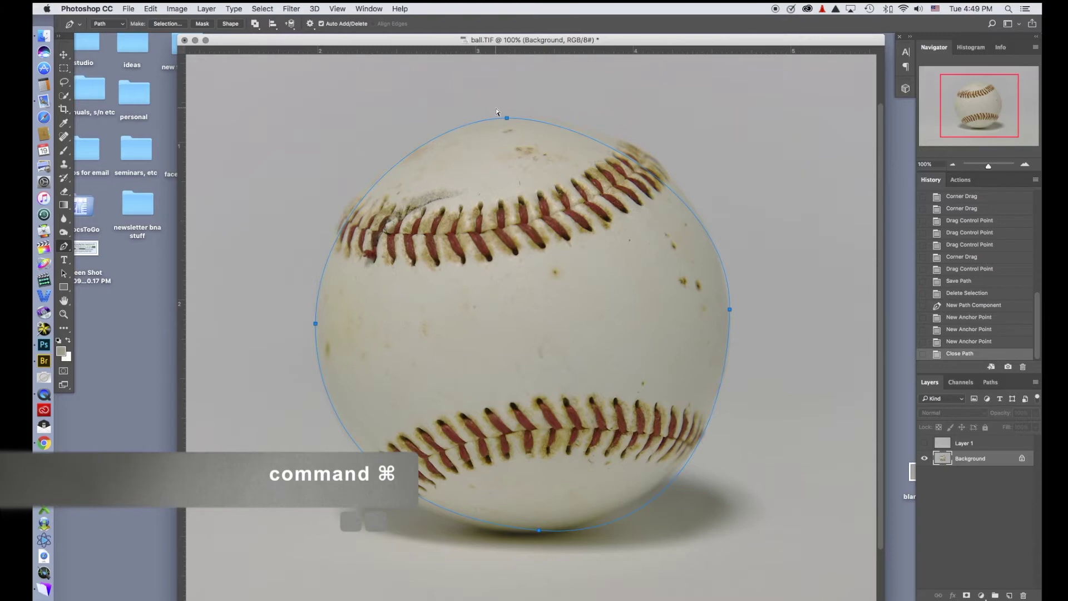
pyautogui.keyDown('super'); pyautogui.click(507, 118); pyautogui.keyUp('super')
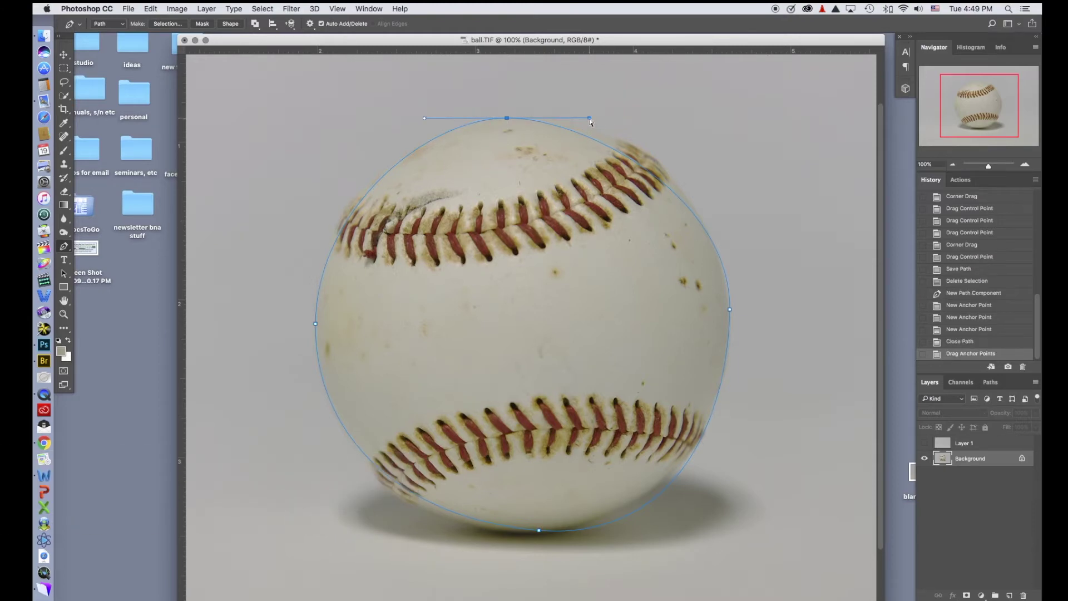
pyautogui.moveTo(590, 118); pyautogui.dragTo(627, 116)
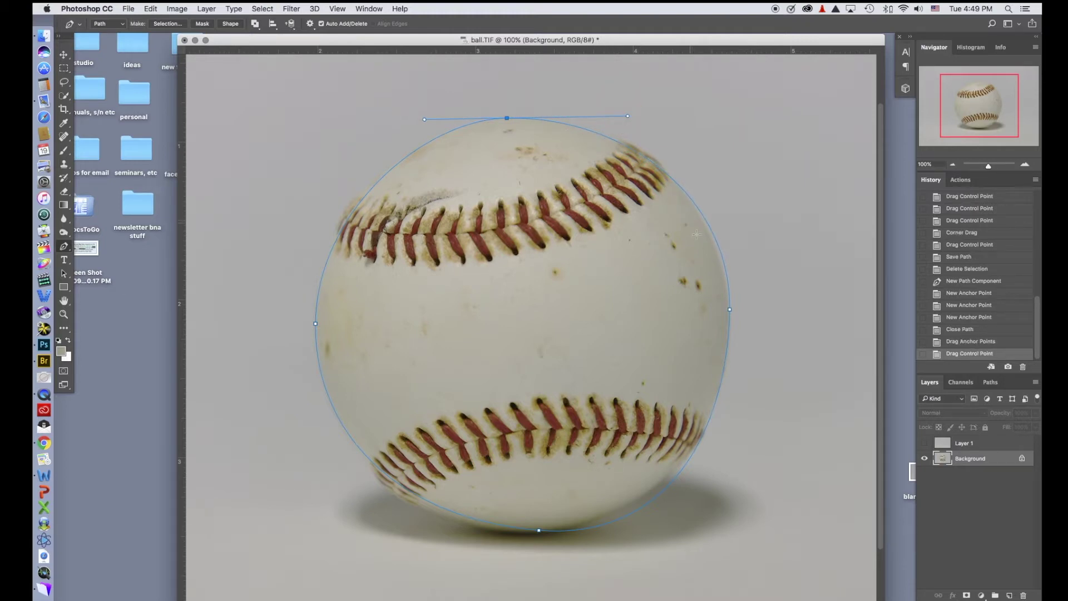
pyautogui.moveTo(627, 116); pyautogui.dragTo(602, 117)
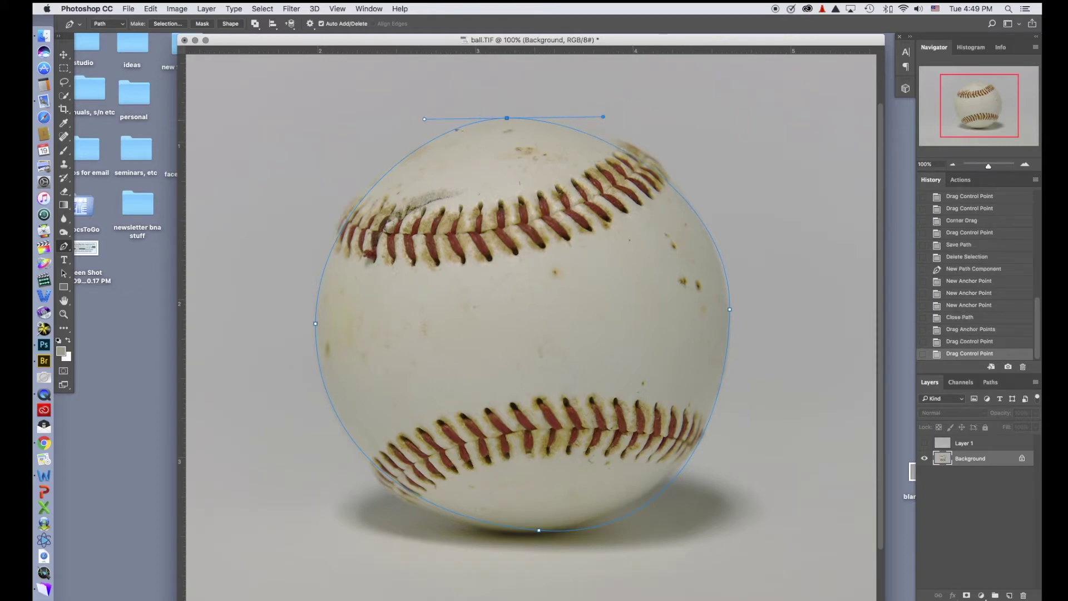
pyautogui.moveTo(424, 119); pyautogui.dragTo(408, 119)
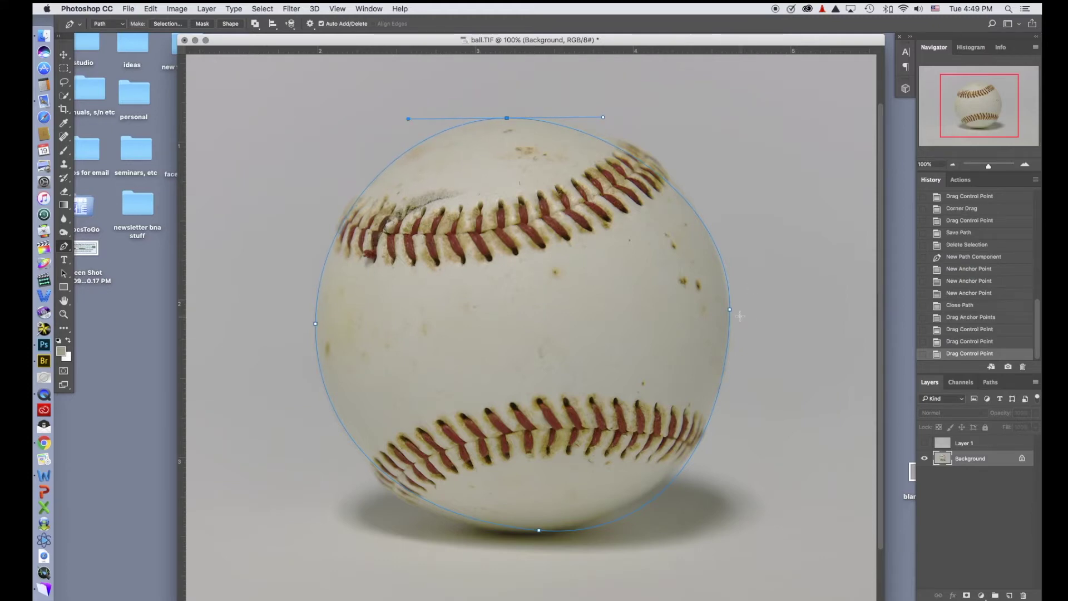
# Reposition the path's right anchor point and adjust the right, bottom and left points' direction handles to fit the ball's edge.
pyautogui.moveTo(730, 310); pyautogui.dragTo(726, 310)
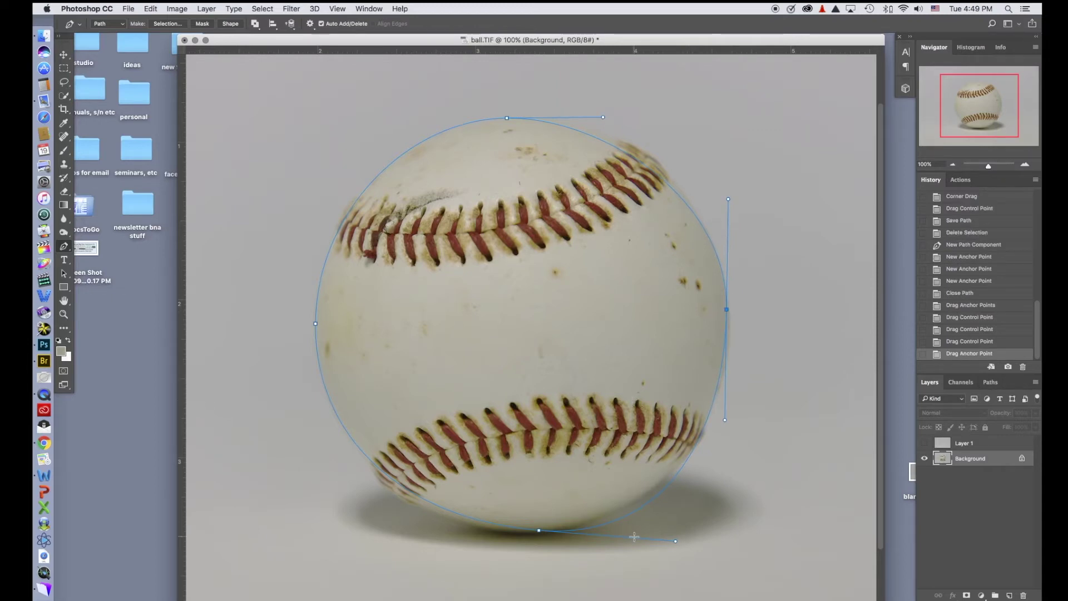
pyautogui.moveTo(676, 542)
pyautogui.mouseDown()
pyautogui.moveTo(676, 528)
pyautogui.moveTo(658, 528)
pyautogui.moveTo(682, 529)
pyautogui.moveTo(673, 529)
pyautogui.mouseUp()
pyautogui.moveTo(725, 420)
pyautogui.mouseDown()
pyautogui.moveTo(729, 432)
pyautogui.moveTo(721, 428)
pyautogui.mouseUp()
pyautogui.moveTo(727, 312); pyautogui.dragTo(729, 326)
pyautogui.click(316, 323)
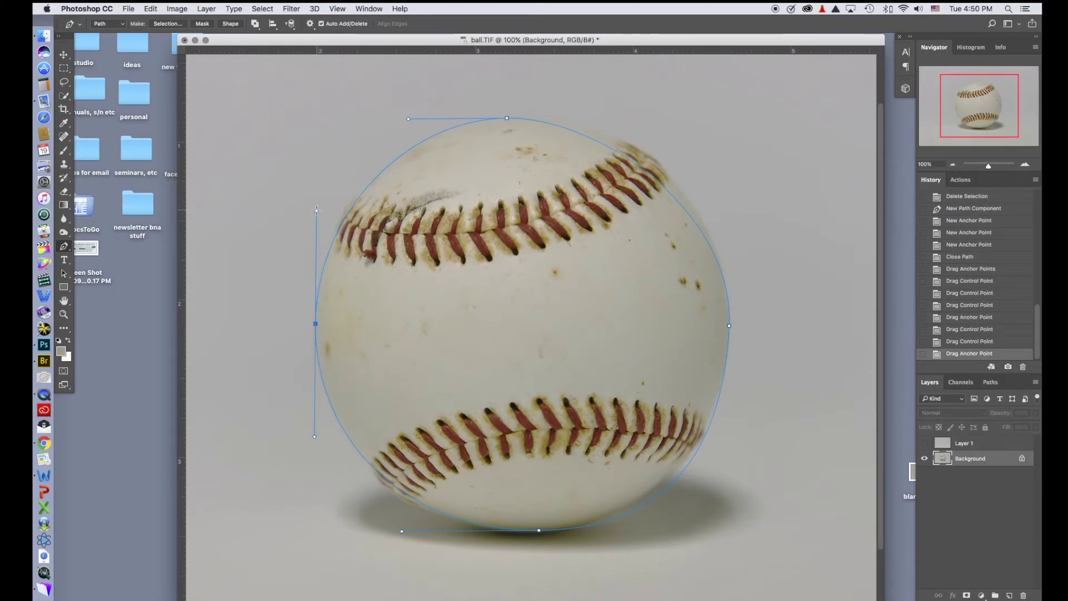
pyautogui.moveTo(317, 210)
pyautogui.mouseDown()
pyautogui.moveTo(316, 188)
pyautogui.moveTo(318, 212)
pyautogui.mouseUp()
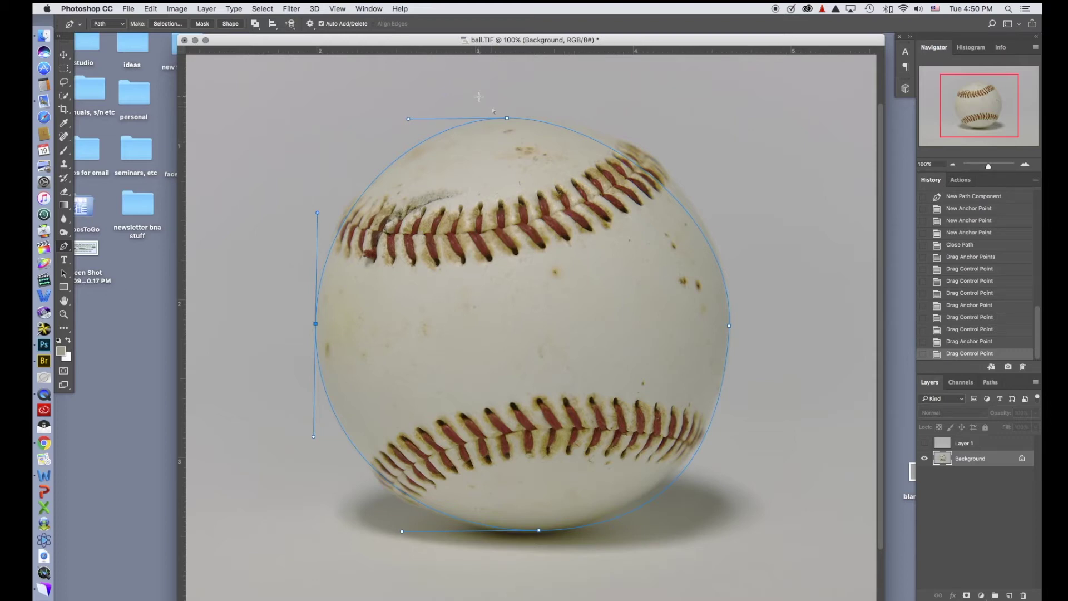
# Extend the top anchor point's direction handles further outward and shift the bottom anchor point slightly left along the ball's edge.
pyautogui.keyDown('super'); pyautogui.click(507, 119); pyautogui.keyUp('super')
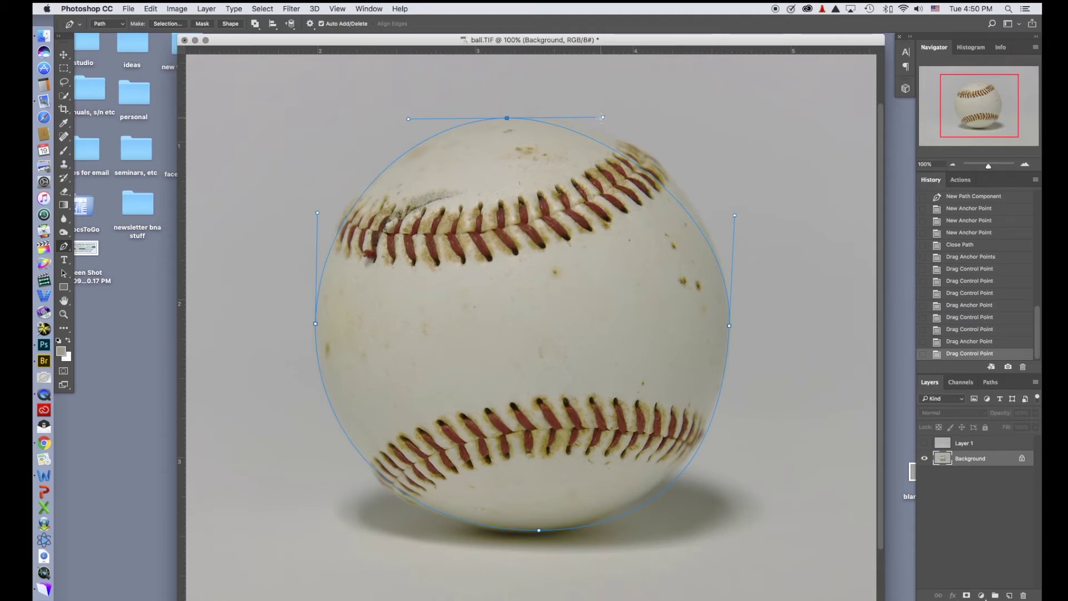
pyautogui.moveTo(603, 118); pyautogui.dragTo(633, 118)
pyautogui.moveTo(408, 120); pyautogui.dragTo(388, 121)
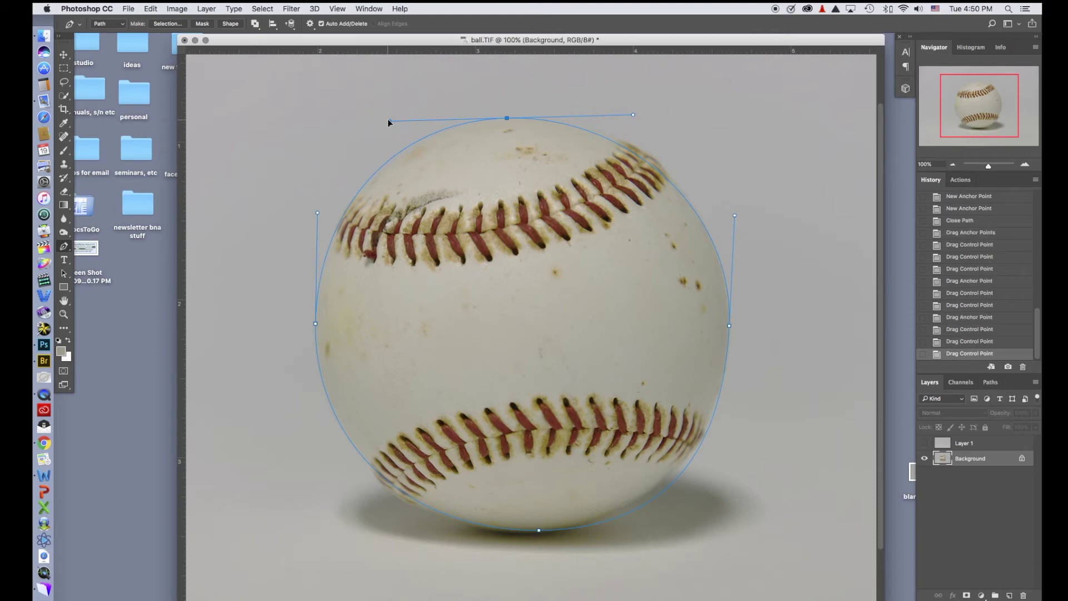
pyautogui.keyDown('super'); pyautogui.click(539, 530); pyautogui.keyUp('super')
pyautogui.moveTo(539, 530); pyautogui.dragTo(527, 530)
# Make a new anti-aliased selection from Path 1.
pyautogui.click(987, 385)
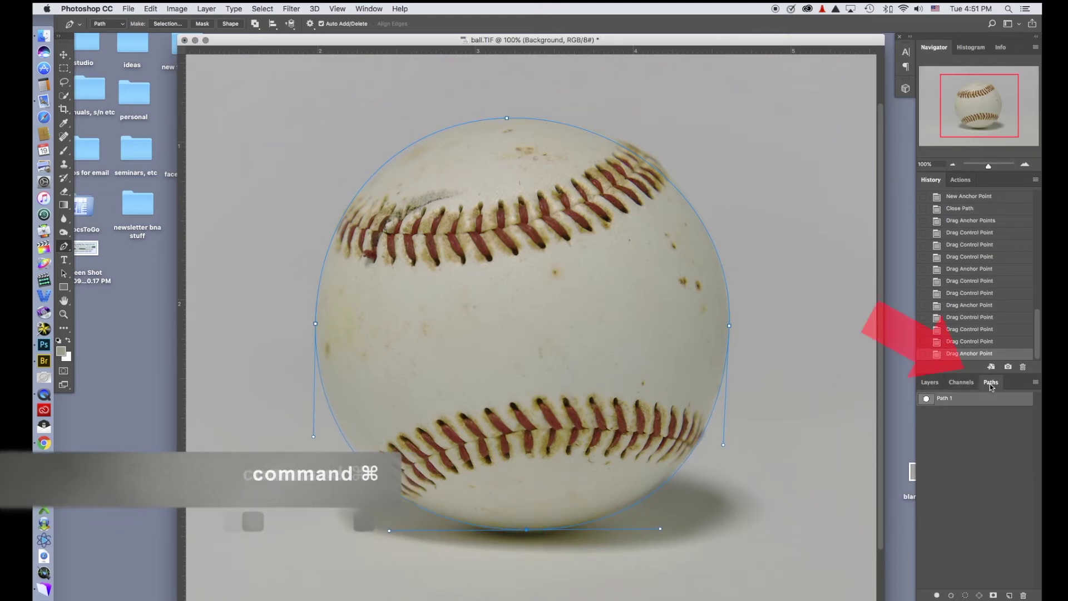
pyautogui.click(1036, 383)
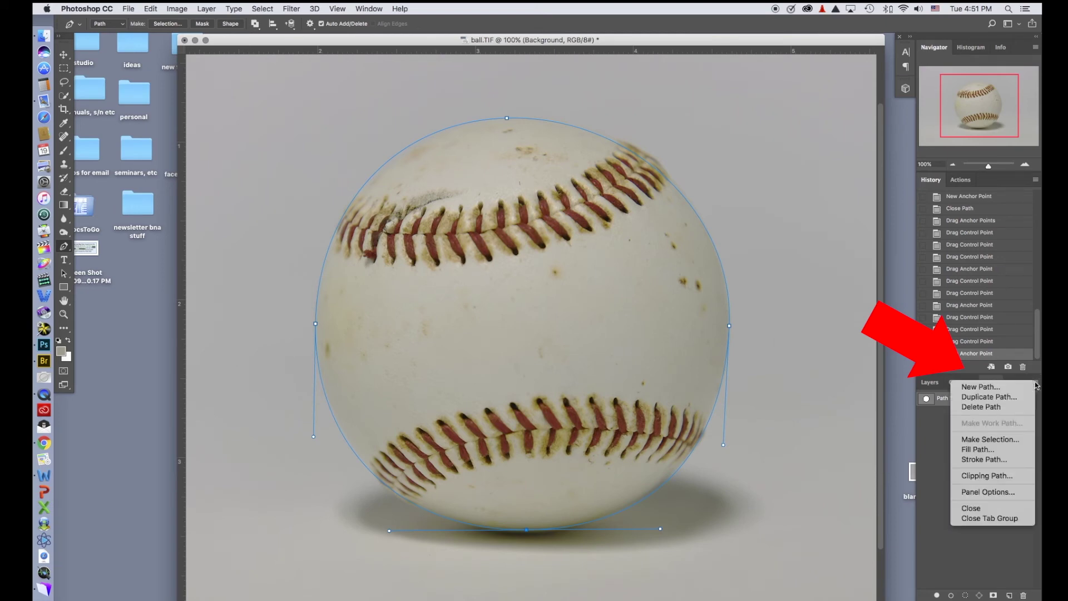
pyautogui.click(994, 440)
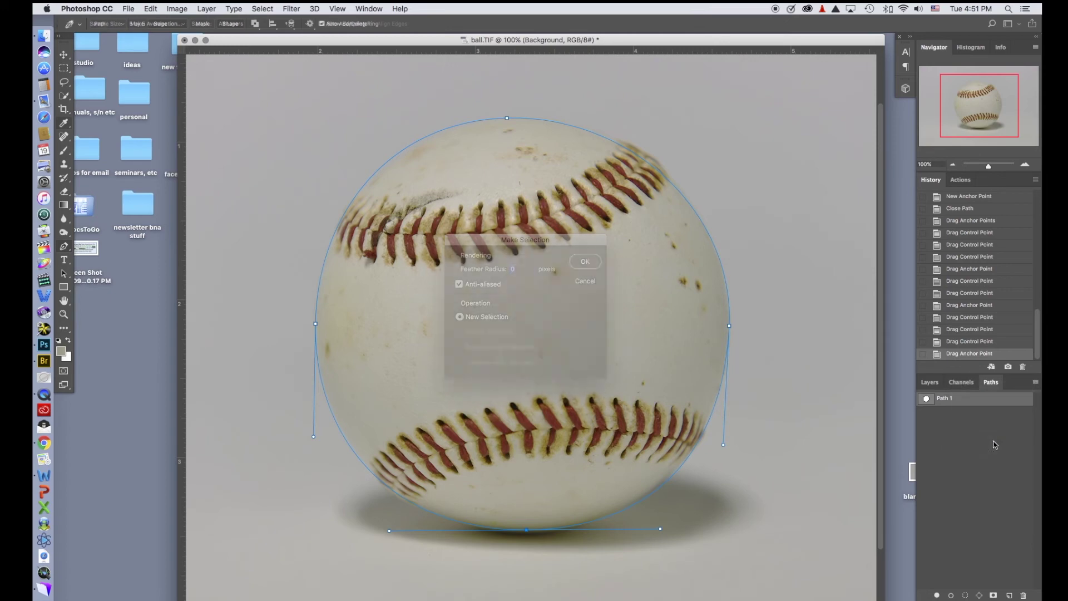
pyautogui.click(589, 265)
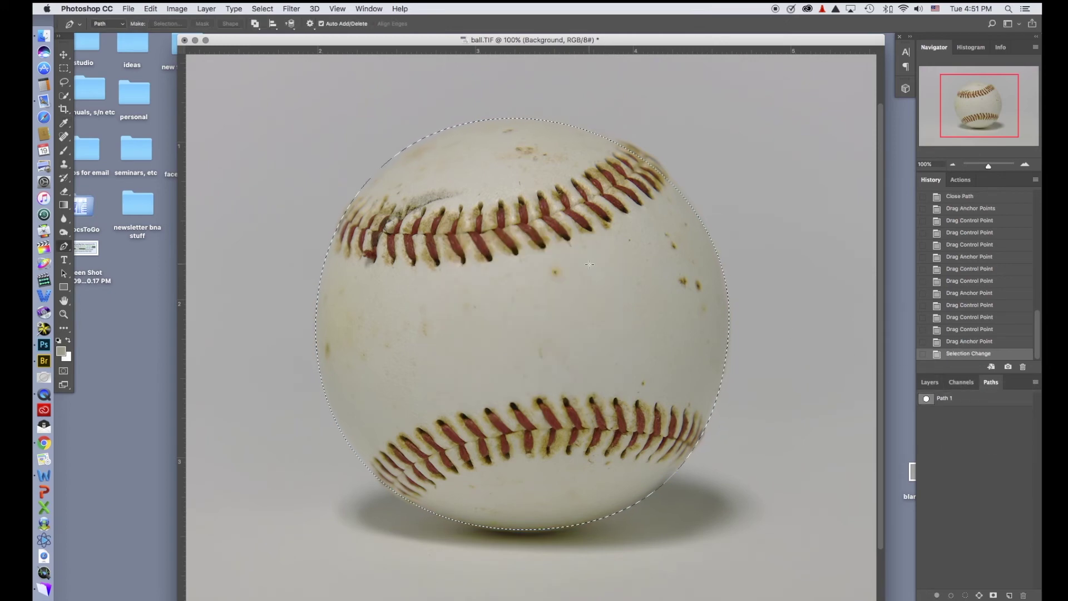
# Invert the selection and fill the area around the baseball with white in Normal mode at 100% opacity.
pyautogui.click(930, 383)
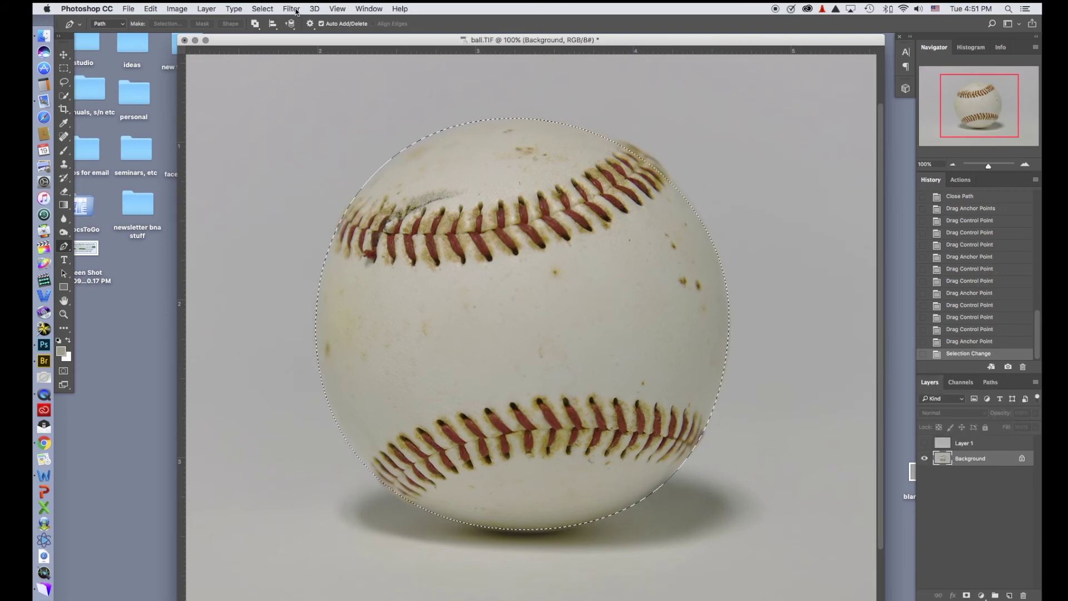
pyautogui.click(263, 9)
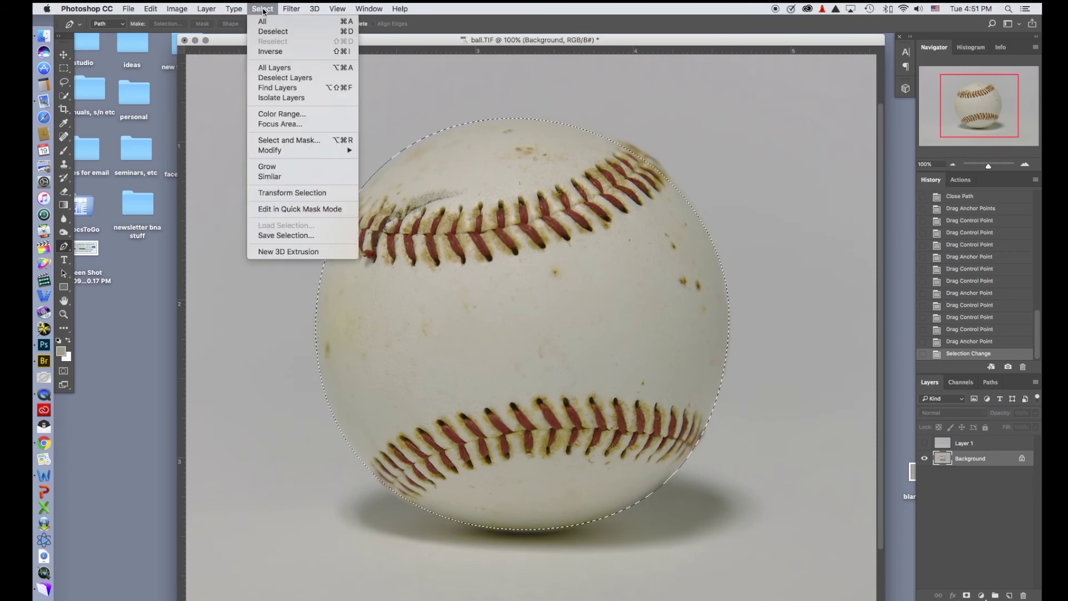
pyautogui.click(269, 51)
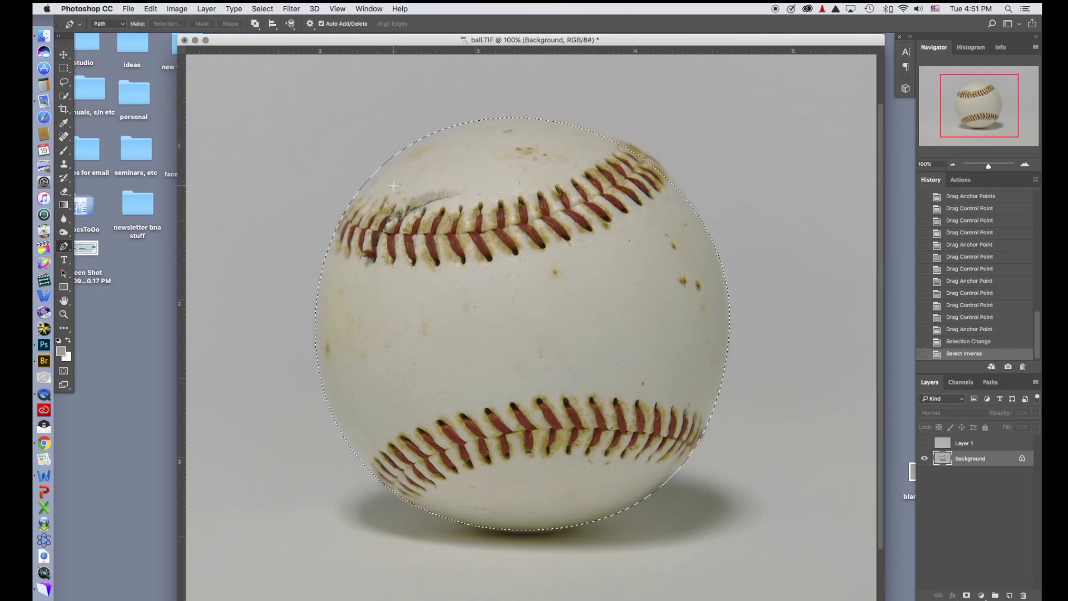
pyautogui.hotkey('shift', 'BackSpace')
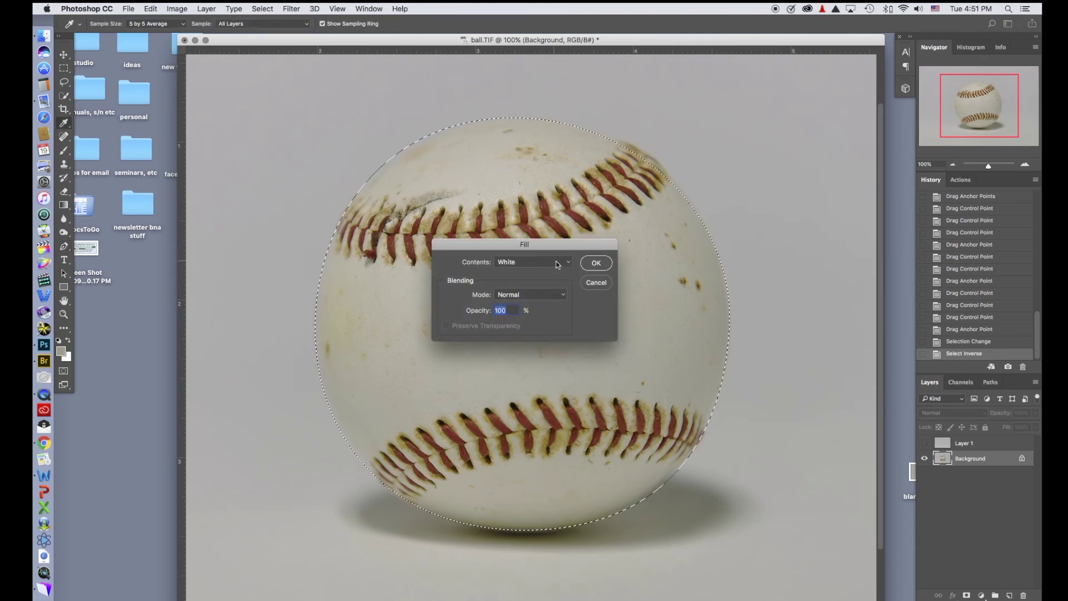
pyautogui.click(595, 263)
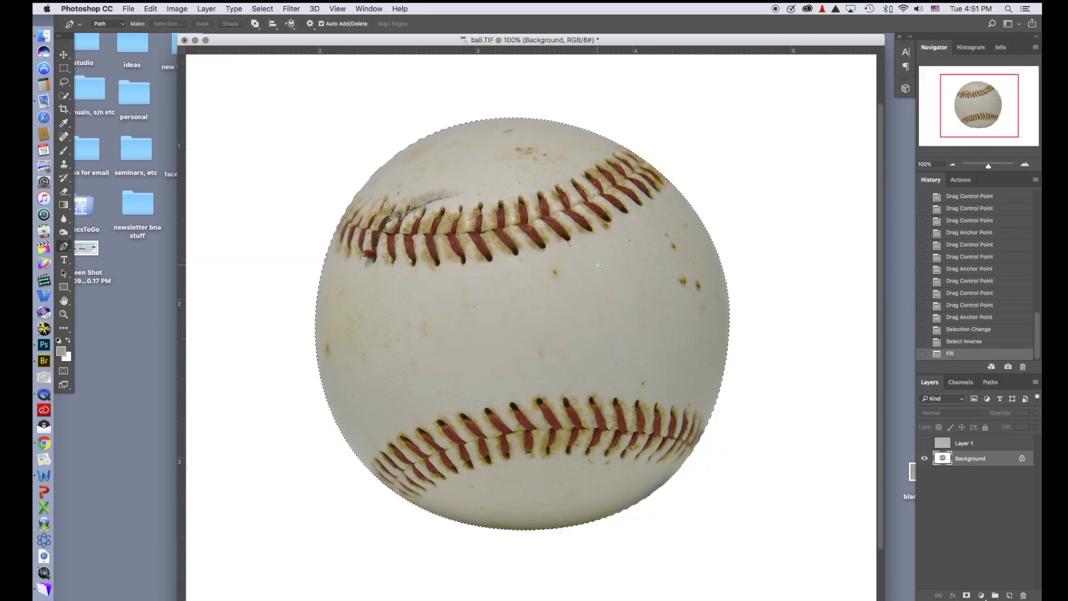